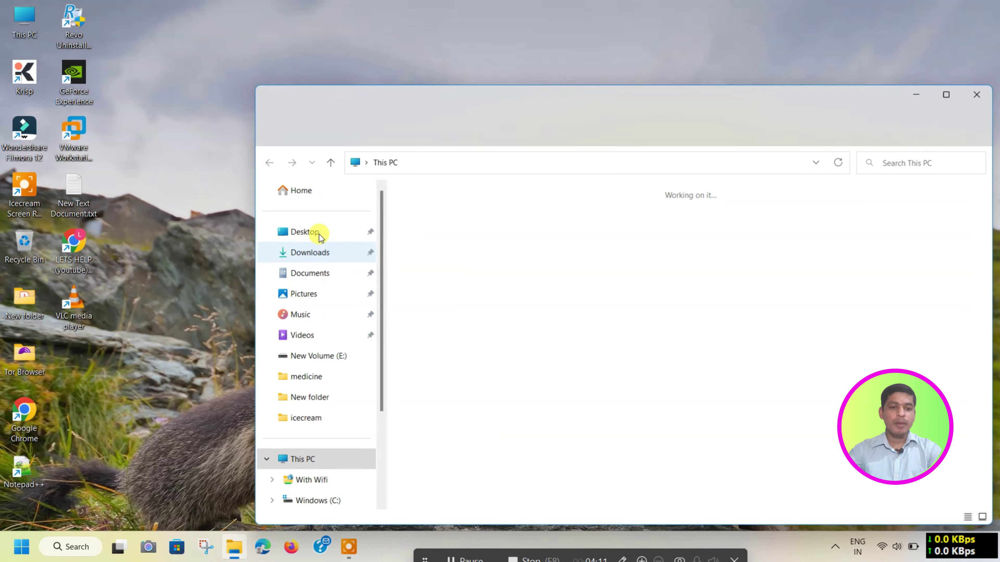
# - Open the With Wifi network location in This PC, browse the phone's folders and restore the window to a smaller size
pyautogui.doubleClick(182, 218)
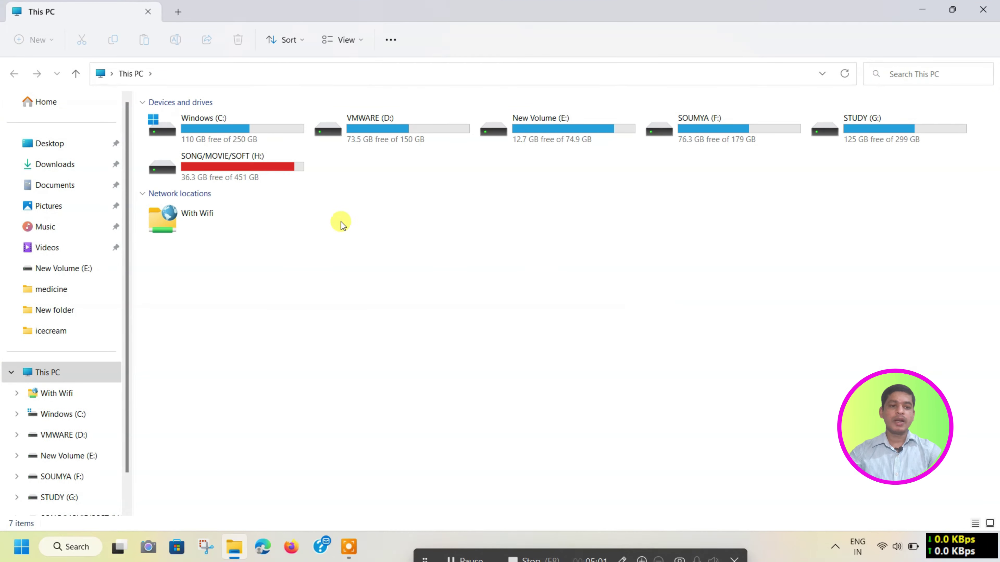
pyautogui.doubleClick(276, 220)
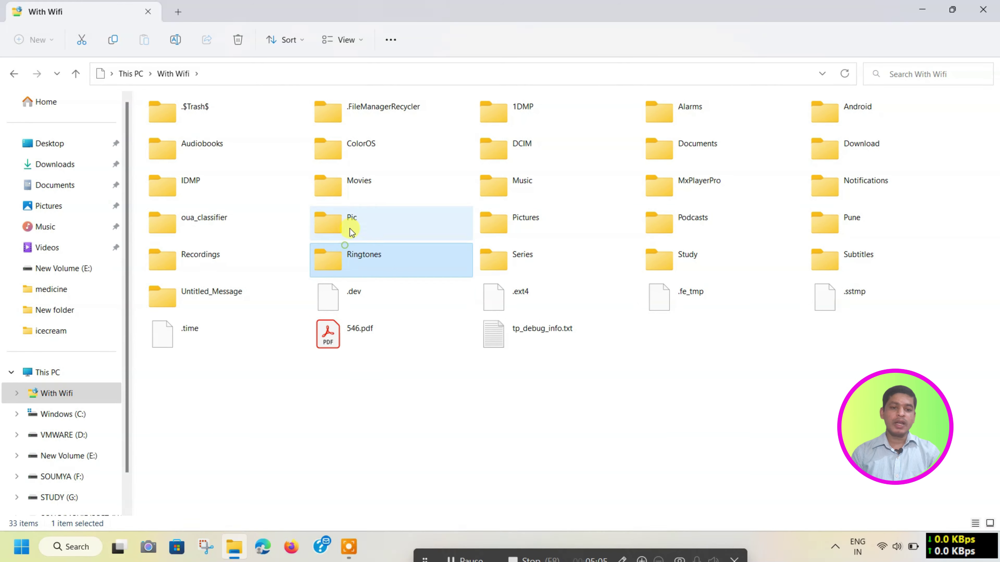
pyautogui.click(710, 315)
pyautogui.click(685, 350)
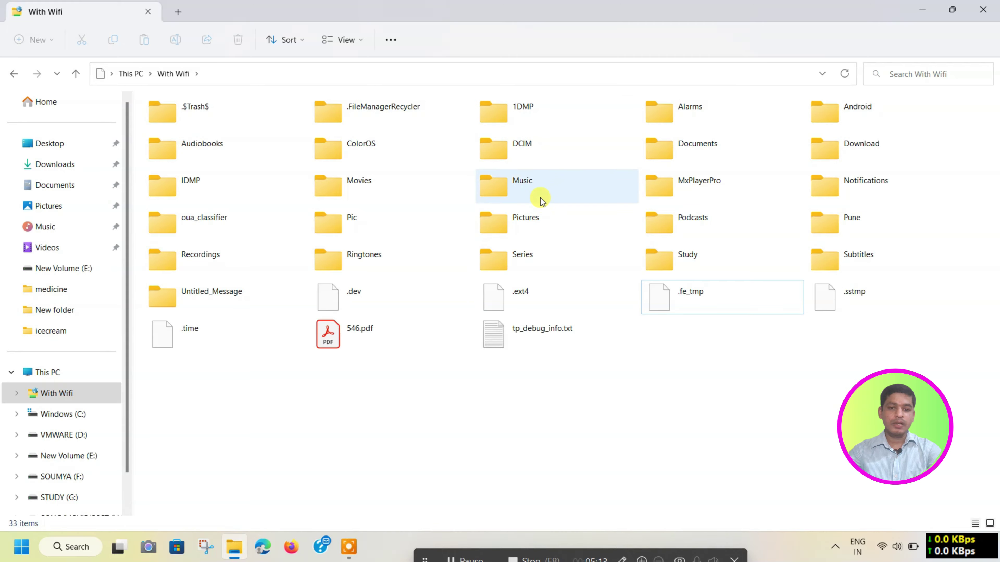
pyautogui.doubleClick(740, 8)
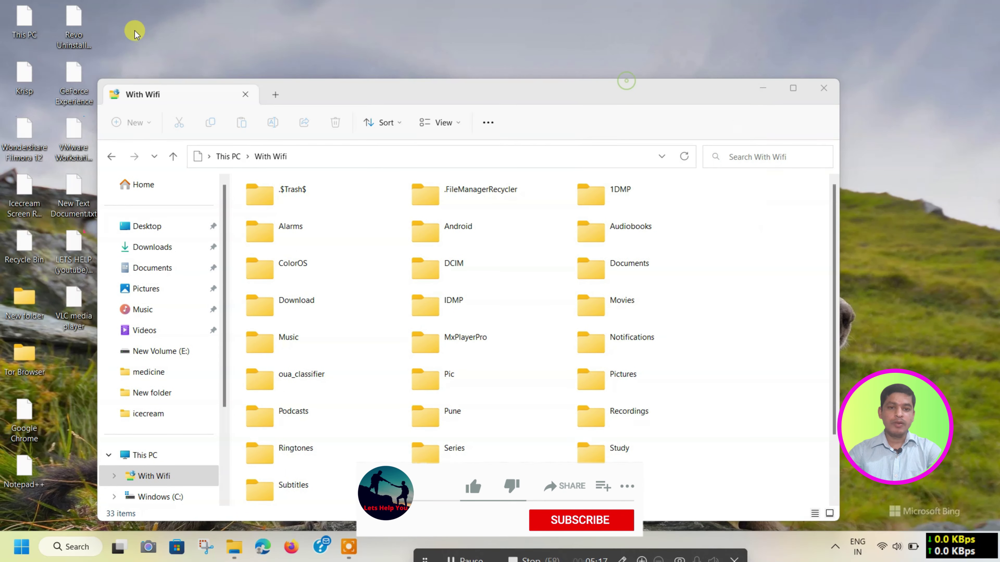
# - Open the HOLLYWOOD folder inside MOVIE & SERIAL on the SONG/MOVIE/SOFT (H:) drive in a separate window
pyautogui.press('super+e')
pyautogui.doubleClick(665, 166)
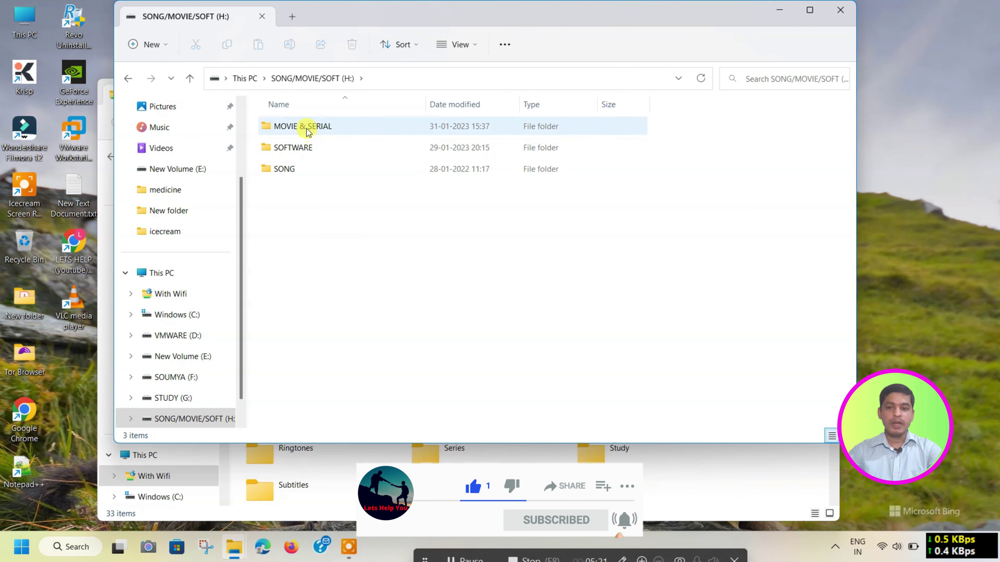
pyautogui.doubleClick(303, 127)
pyautogui.doubleClick(297, 148)
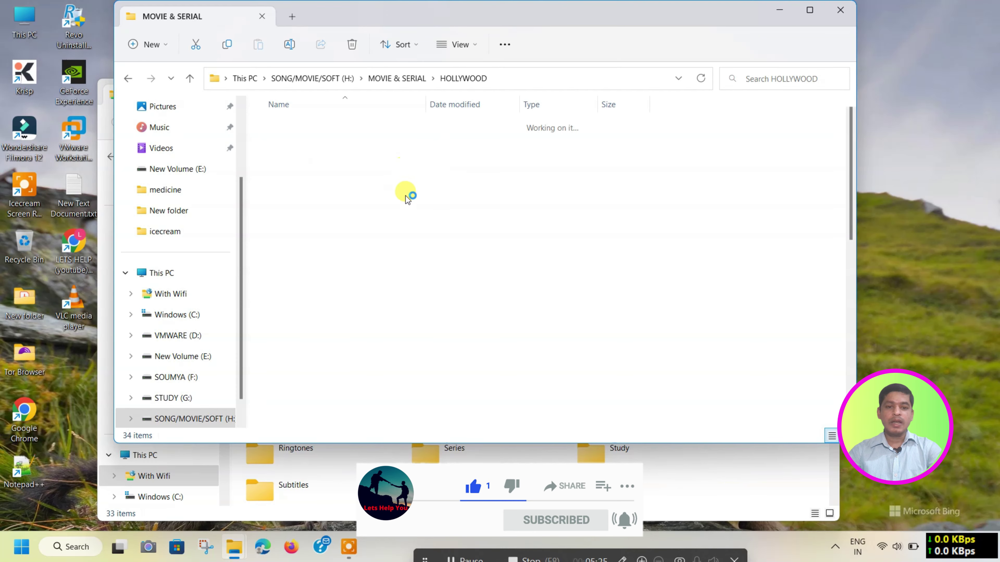
# - Arrange the With Wifi and HOLLYWOOD windows side by side, with the Check (2021) Hindi Dubbed movie file selected
pyautogui.moveTo(448, 18); pyautogui.dragTo(705, 130)
pyautogui.moveTo(417, 94); pyautogui.dragTo(245, 67)
pyautogui.scroll(-2, 592, 448)
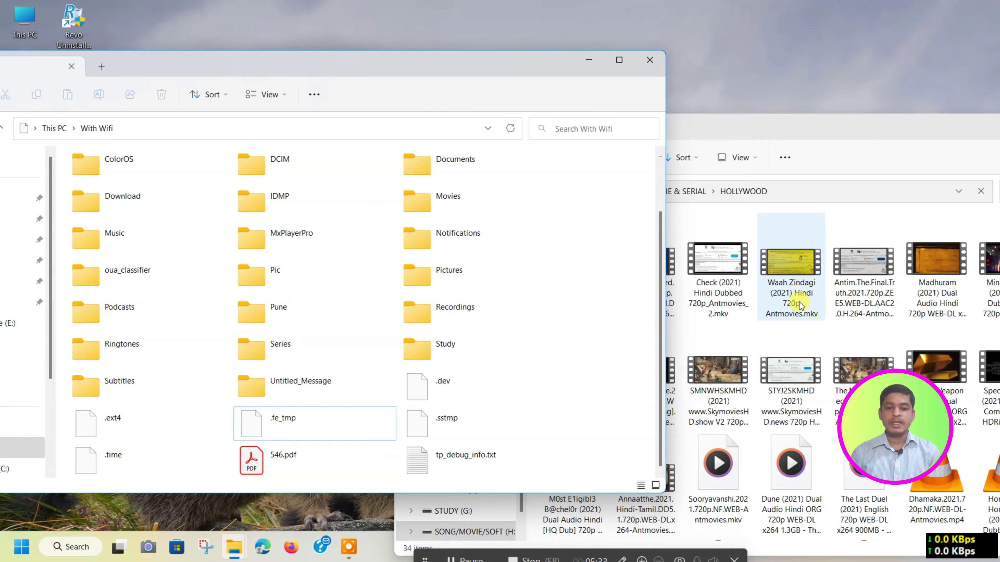
pyautogui.click(724, 295)
pyautogui.moveTo(634, 130); pyautogui.dragTo(409, 45)
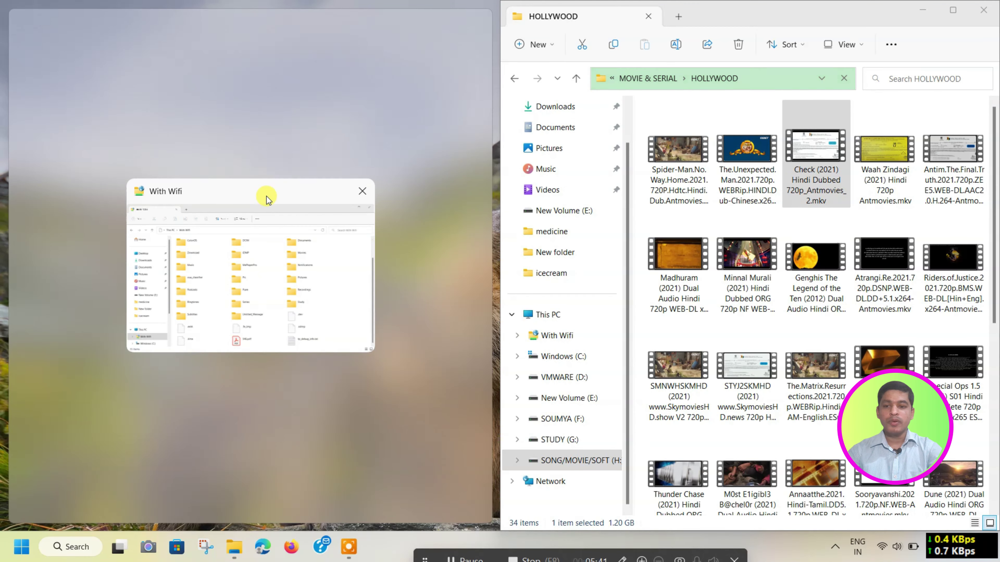
pyautogui.click(261, 197)
# - Copy Check (2021) Hindi Dubbed 720p_Antmovies_2.mkv from HOLLYWOOD to the root of the phone's With Wifi location
pyautogui.scroll(-3, 236, 370)
pyautogui.moveTo(815, 157); pyautogui.dragTo(407, 496)
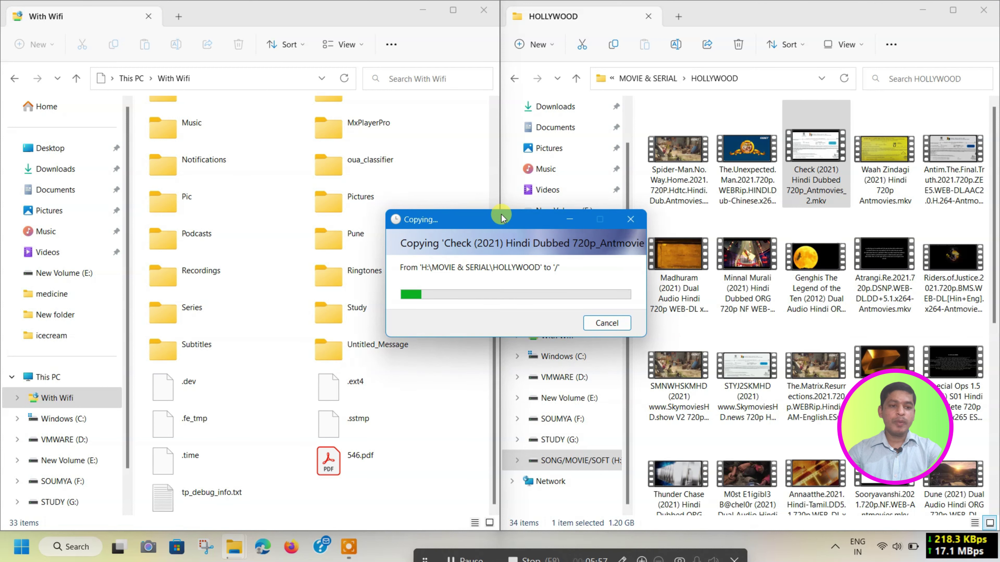
# - Copy java full course.mp4 from the phone's Study folder to the MOVIE & SERIAL folder on the H: drive
pyautogui.click(326, 322)
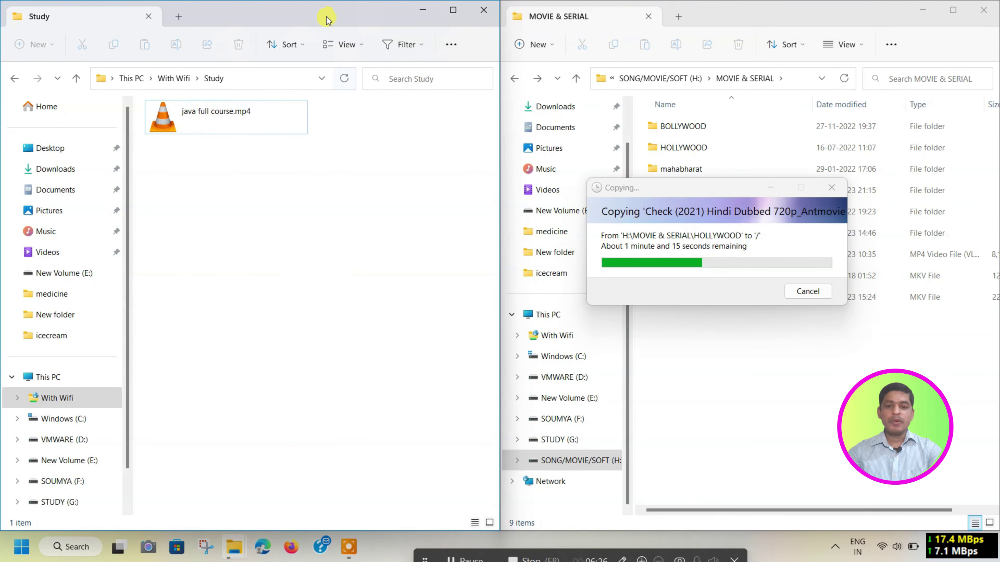
pyautogui.moveTo(327, 18); pyautogui.dragTo(264, 4)
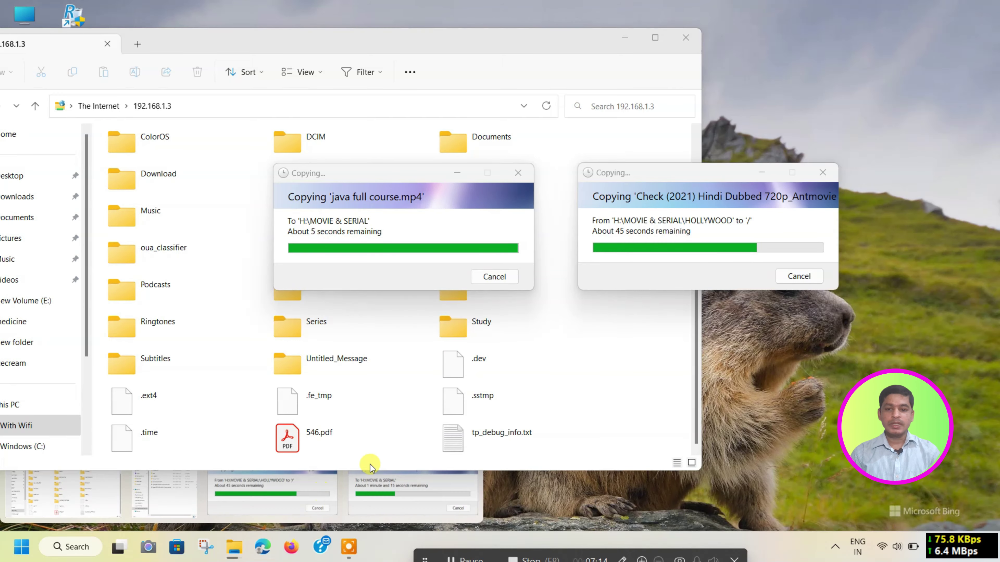
pyautogui.click(565, 403)
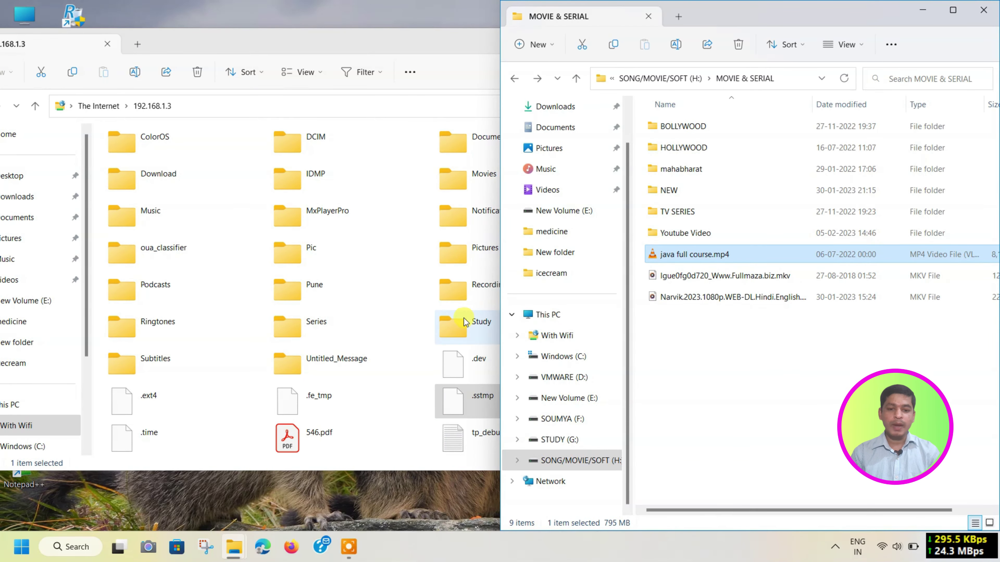
# - Compare the Check (2021) movie file in the phone's root folder with its original in the laptop's HOLLYWOOD folder
pyautogui.doubleClick(484, 323)
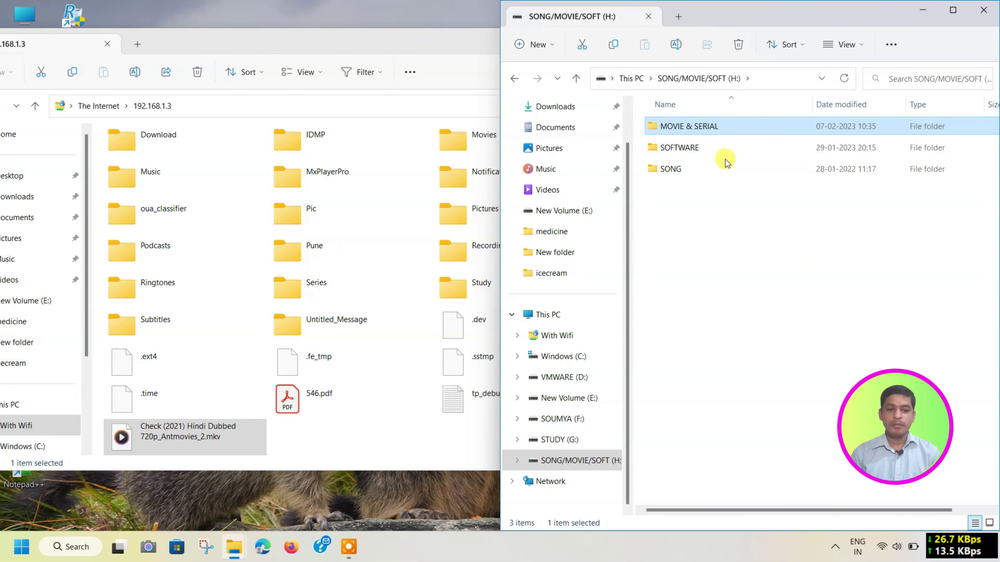
pyautogui.doubleClick(701, 128)
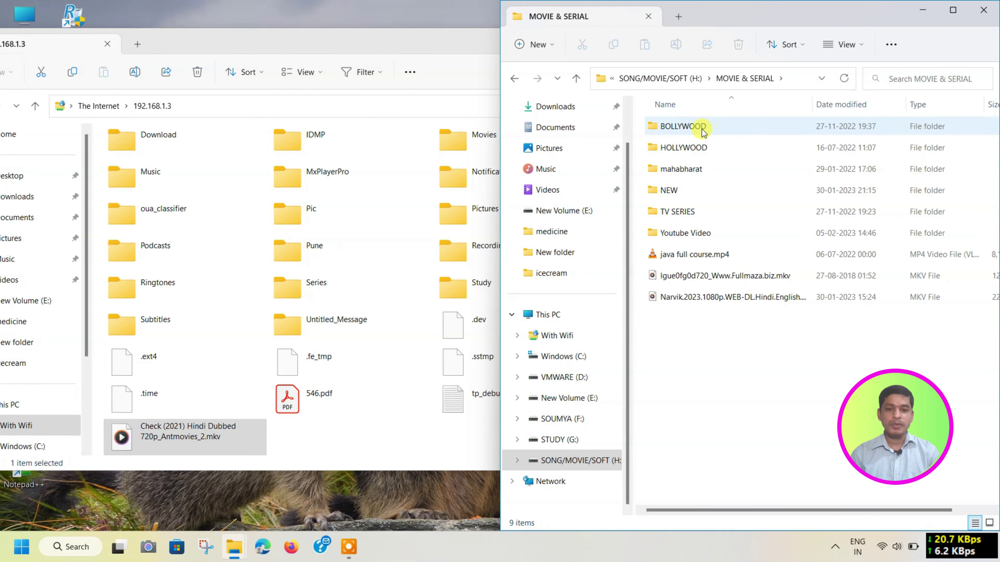
pyautogui.doubleClick(704, 148)
pyautogui.click(805, 165)
pyautogui.hotkey('alt', 'Tab')
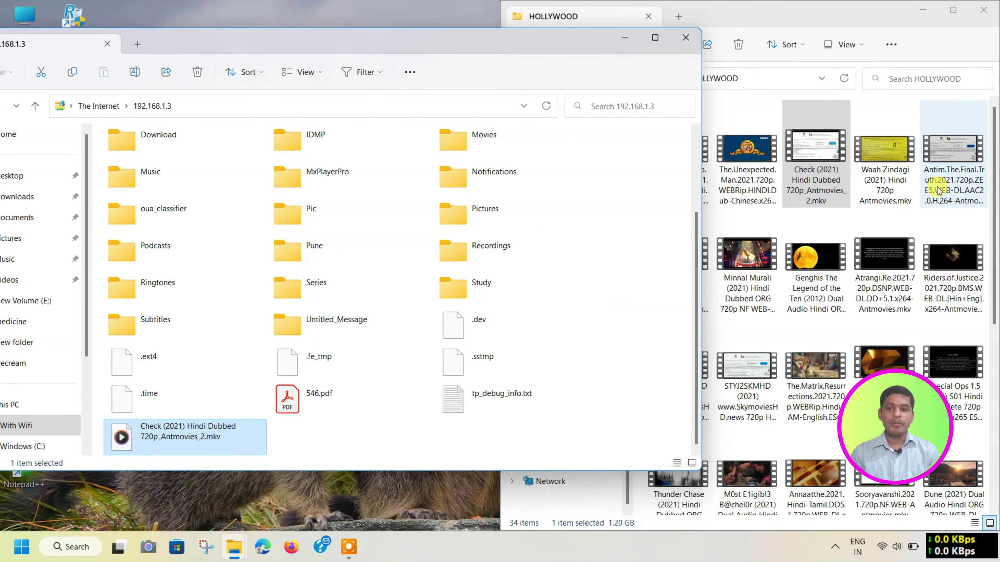
# - Close both file windows and refresh the desktop
pyautogui.click(686, 38)
pyautogui.click(983, 9)
pyautogui.rightClick(370, 115)
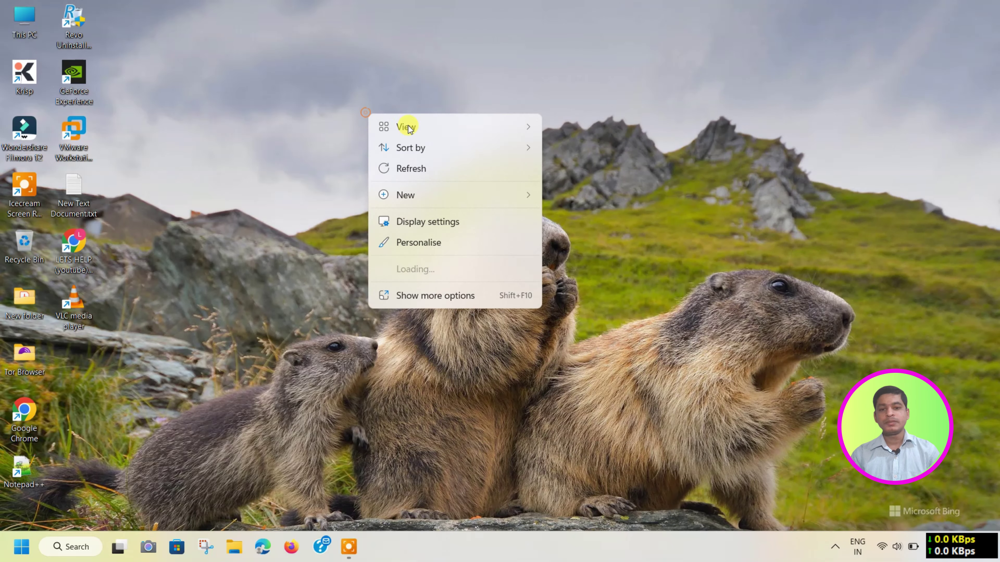
pyautogui.click(449, 170)
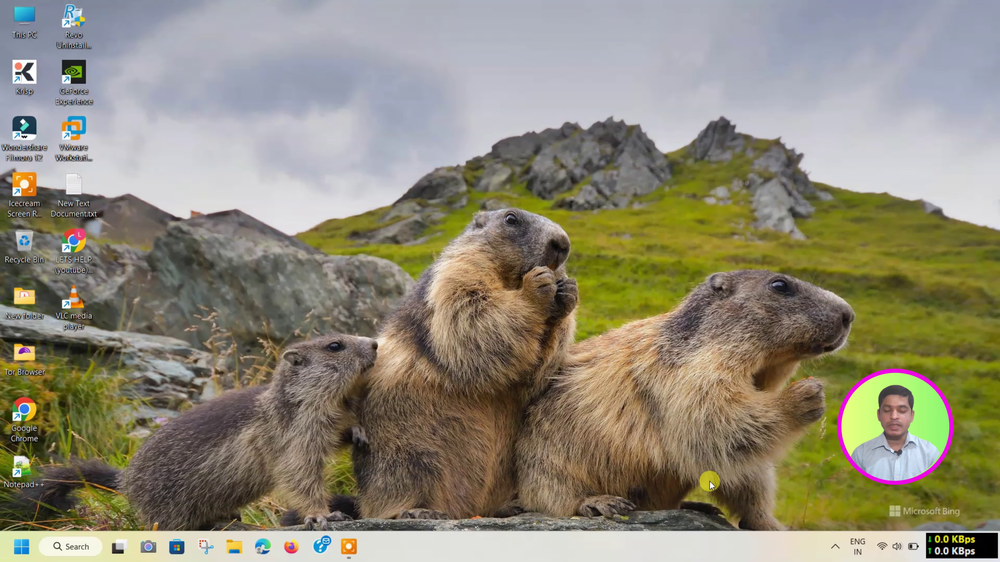
# - Open the laptop's list of available Wi-Fi networks
pyautogui.click(877, 552)
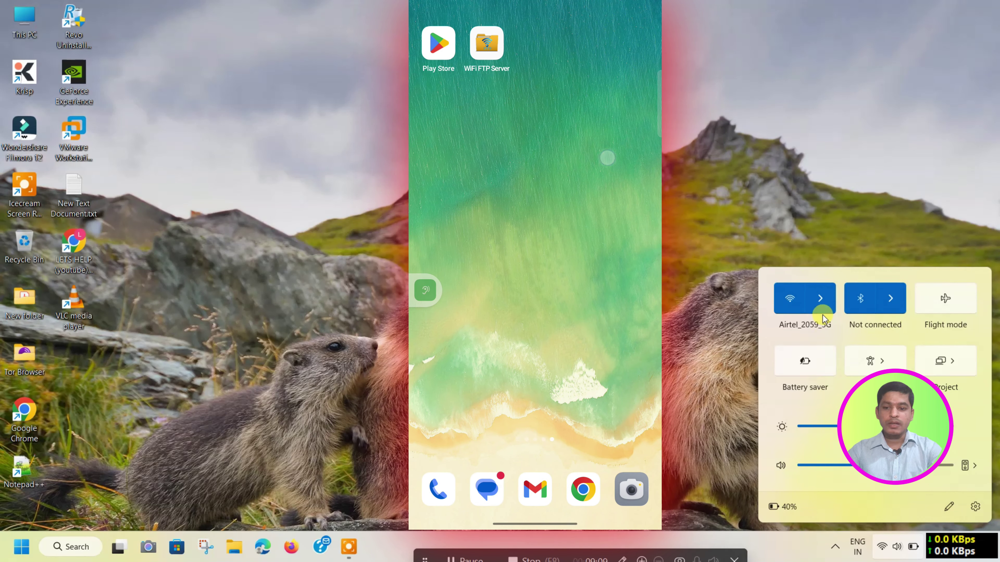
pyautogui.click(821, 299)
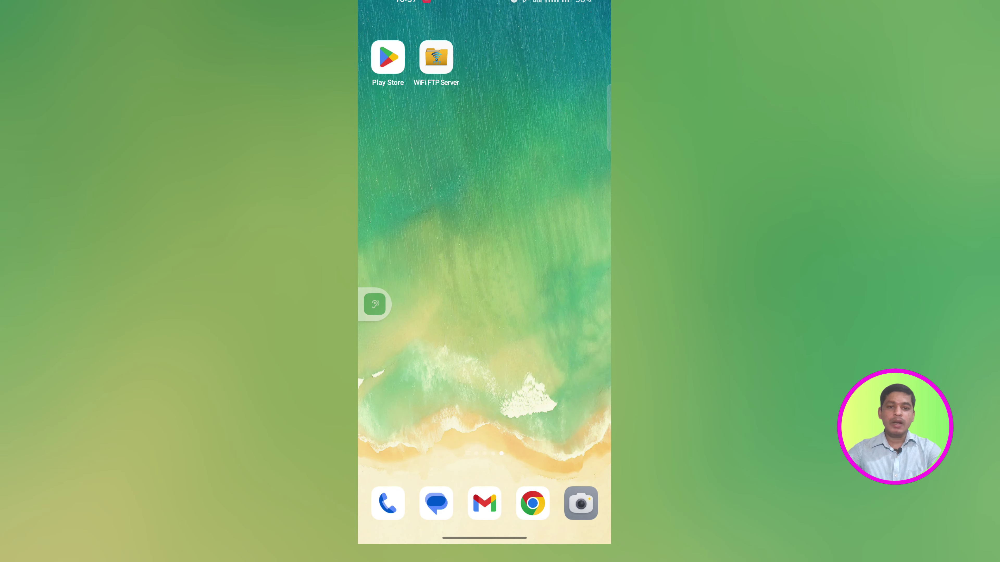
# - Open WiFi FTP Server on the phone and turn on the mobile hotspot from the quick settings
pyautogui.click(436, 57)
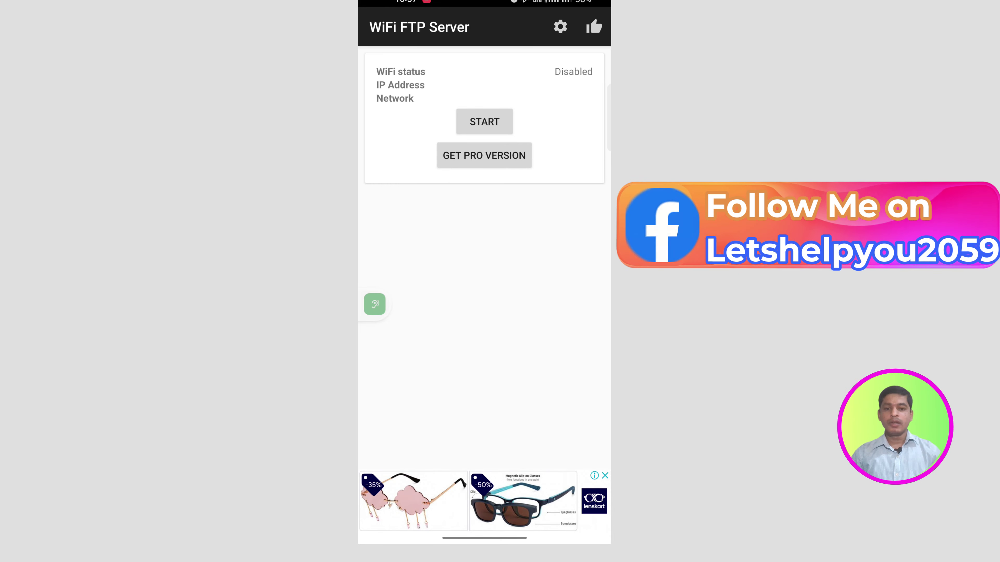
pyautogui.moveTo(484, 4); pyautogui.dragTo(485, 276)
pyautogui.moveTo(485, 197); pyautogui.dragTo(484, 394)
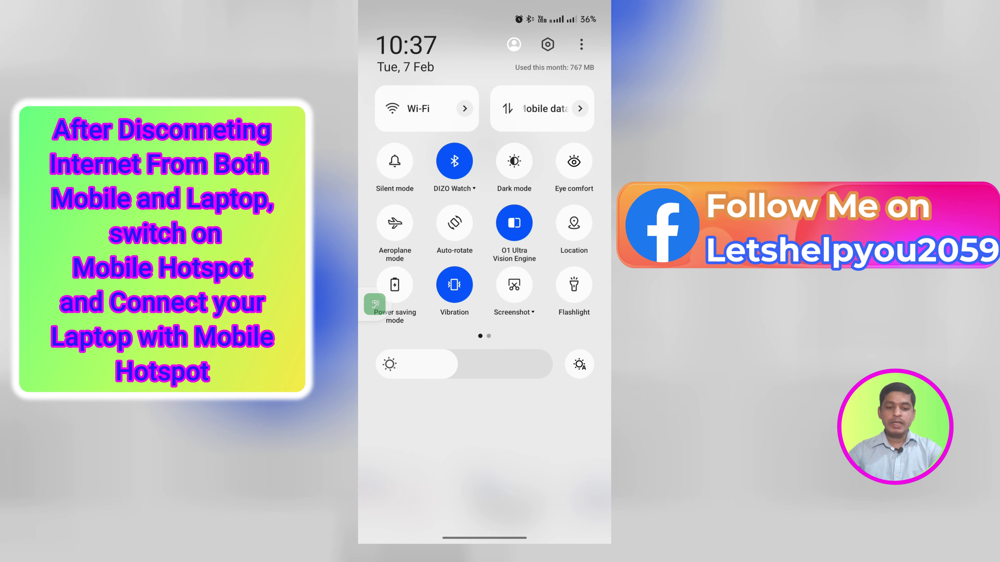
pyautogui.moveTo(559, 220); pyautogui.dragTo(393, 220)
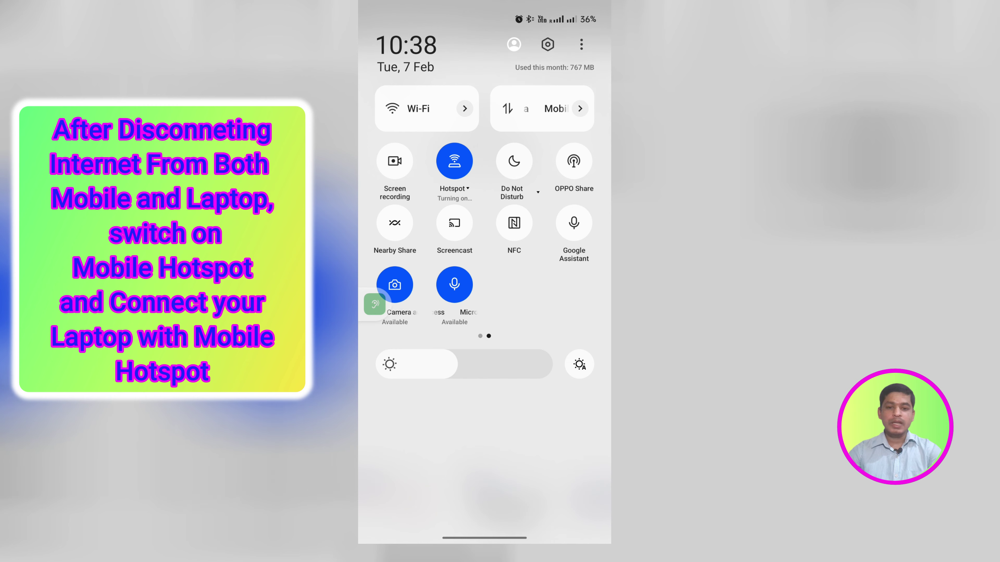
pyautogui.moveTo(501, 474); pyautogui.dragTo(502, 237)
pyautogui.moveTo(484, 433); pyautogui.dragTo(484, 119)
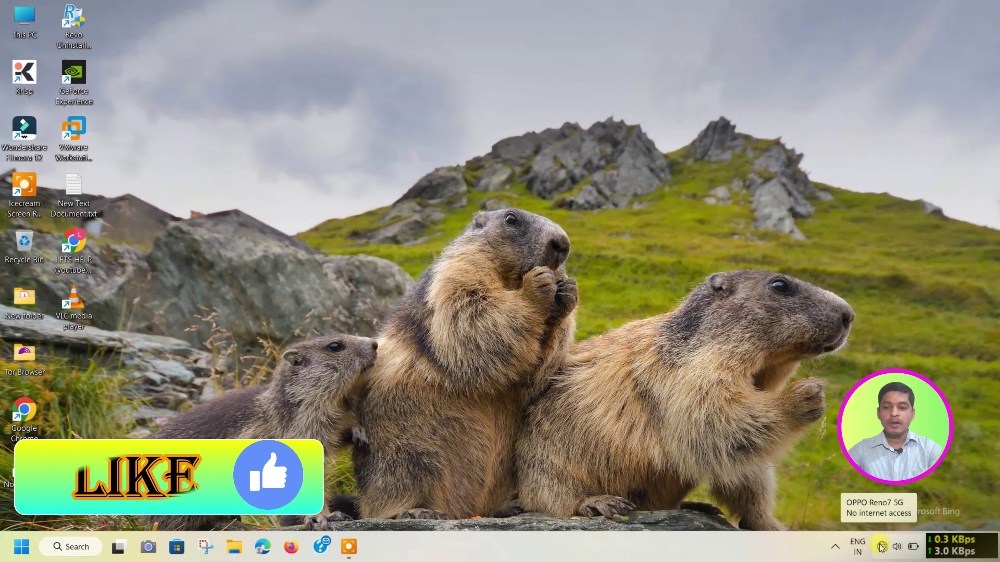
# - Check the laptop's connection to the OPPO Reno7 5G hotspot and test internet access by loading google.com in Microsoft Edge
pyautogui.click(885, 546)
pyautogui.click(822, 298)
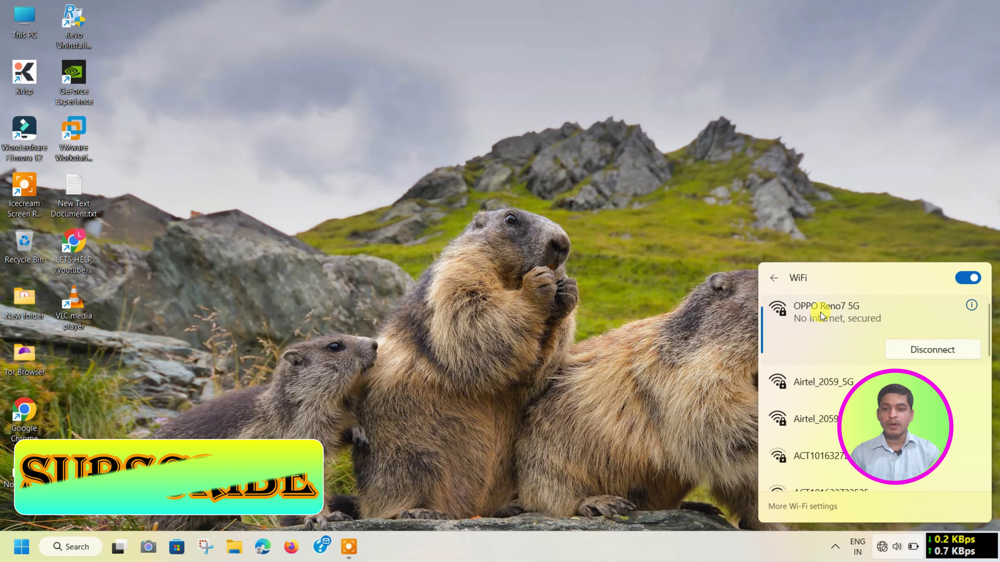
pyautogui.click(263, 548)
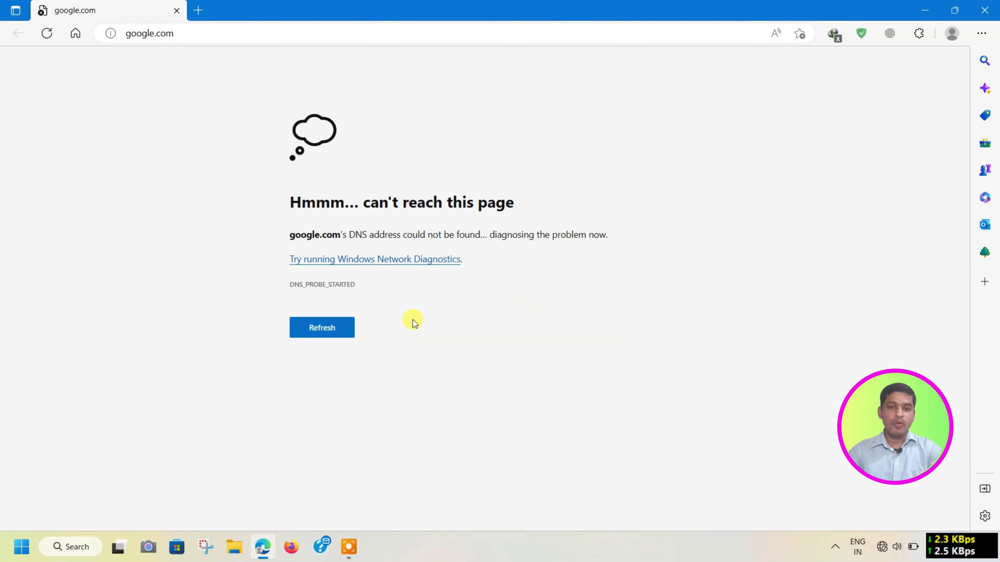
pyautogui.click(339, 337)
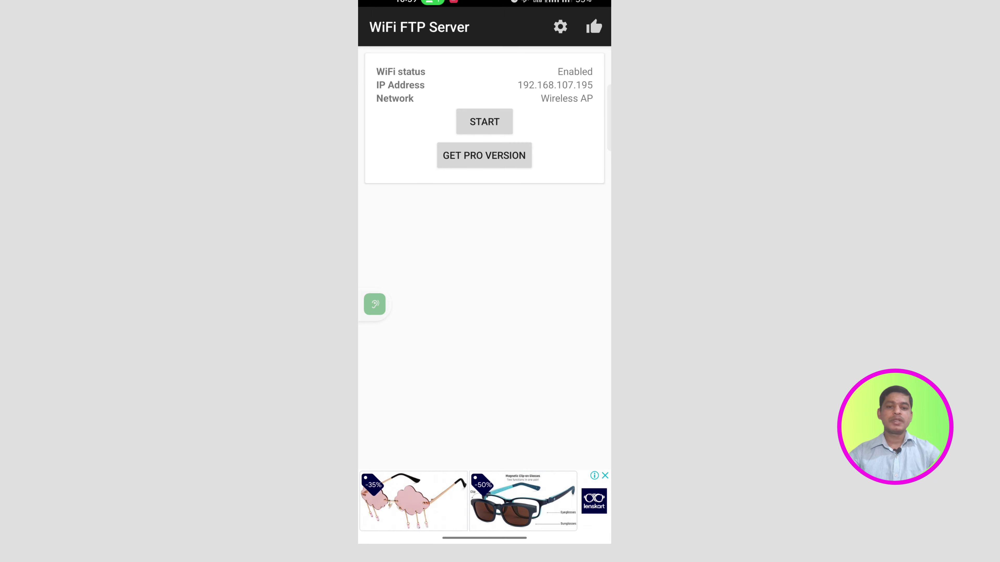
# - Start the FTP server in the phone's WiFi FTP Server app and return to the laptop's desktop
pyautogui.click(478, 122)
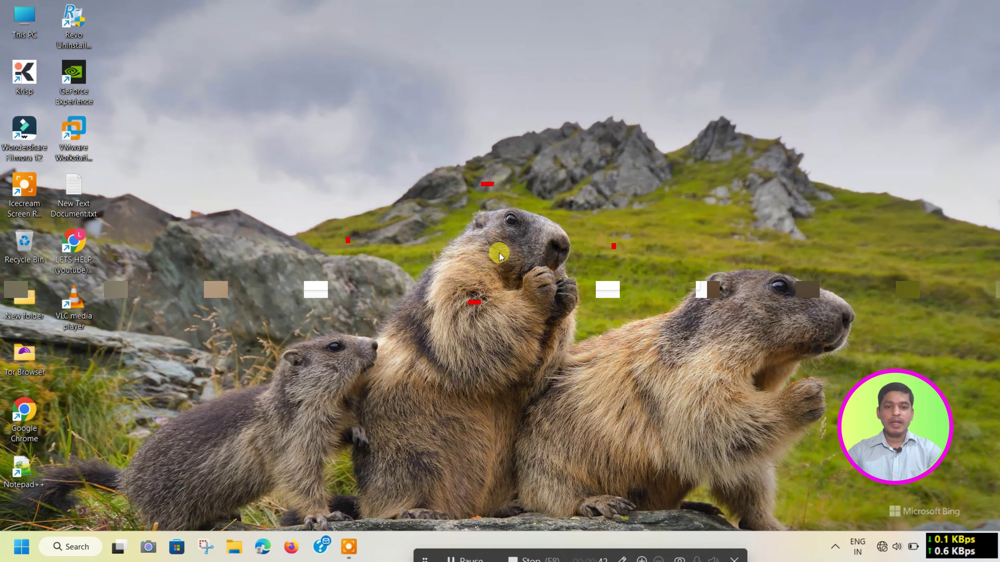
pyautogui.rightClick(499, 255)
pyautogui.click(510, 249)
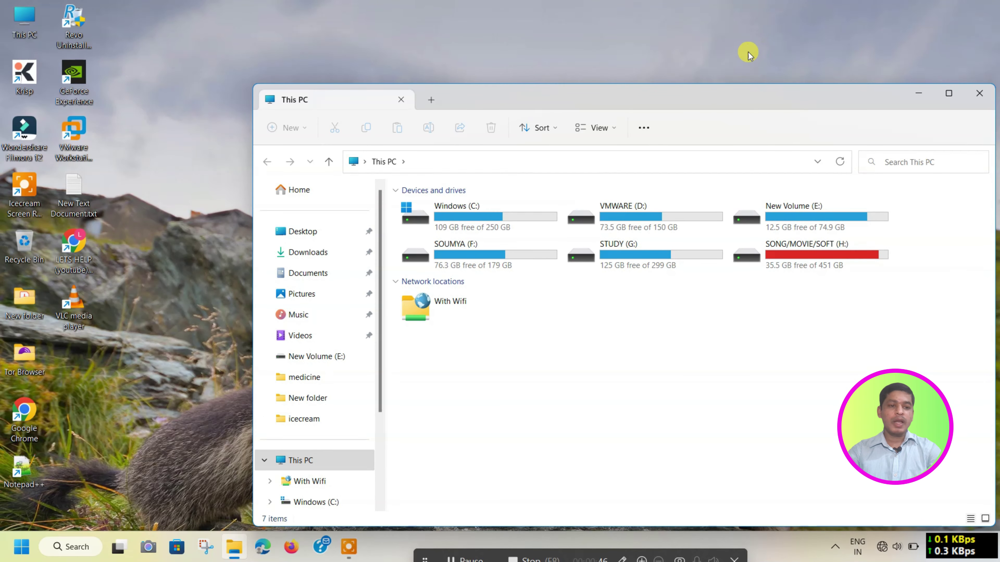
# - Maximize the This PC window and connect to the phone's server at ftp://192.168.107.195:2221
pyautogui.doubleClick(730, 98)
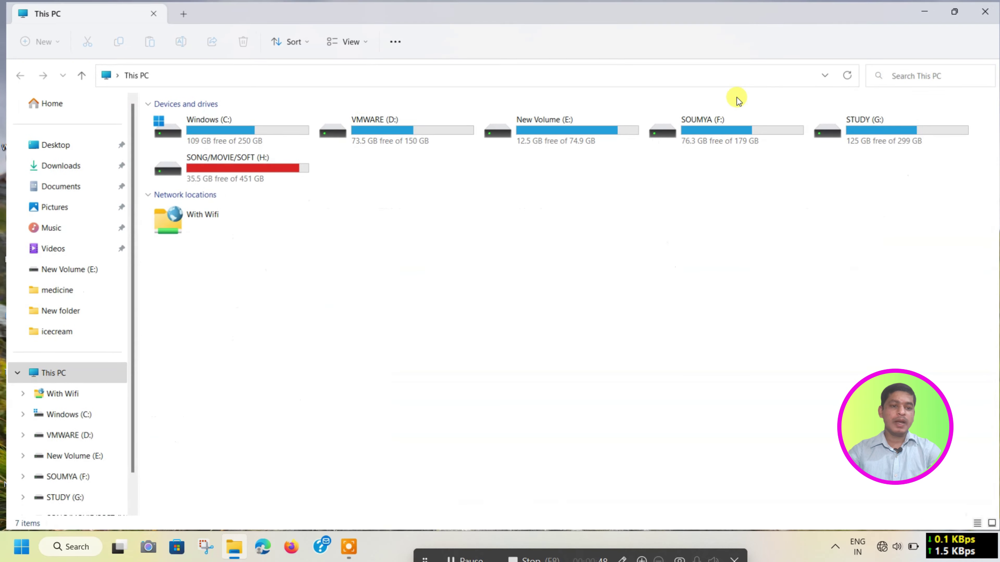
pyautogui.click(494, 73)
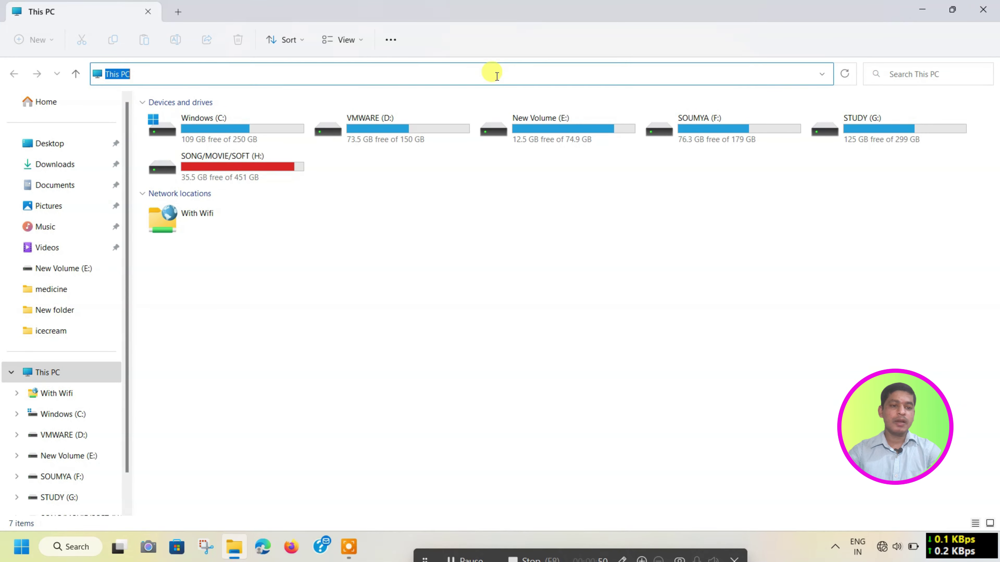
pyautogui.write('ftp:19')
pyautogui.press('BackSpace')
pyautogui.press('BackSpace')
pyautogui.write('//192.16')
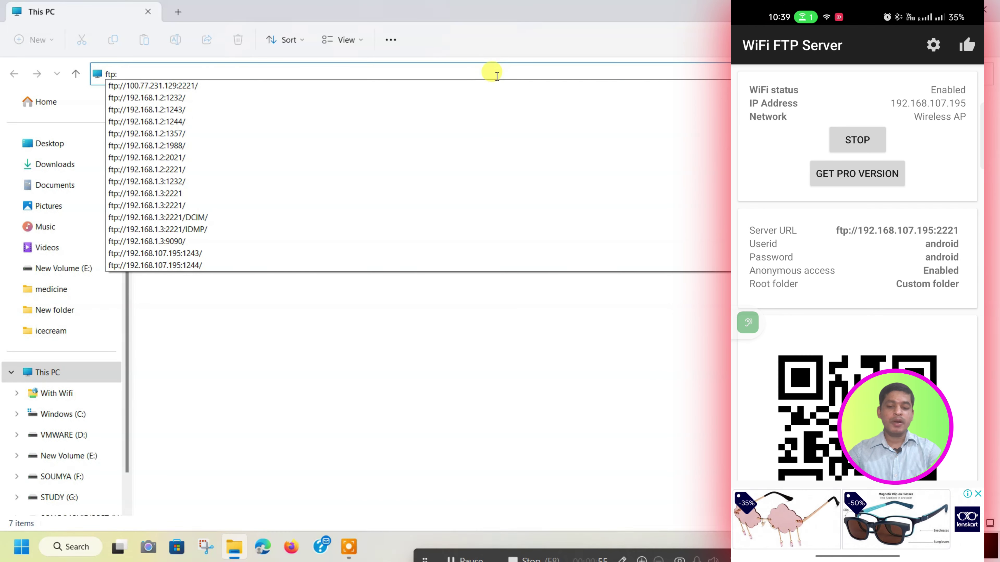
pyautogui.write('8.1')
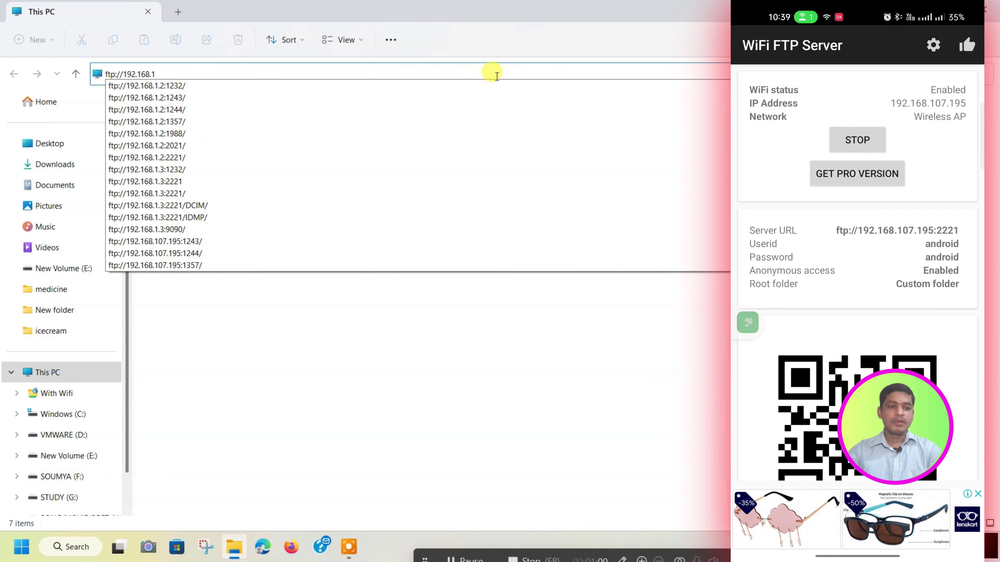
pyautogui.write('07.195')
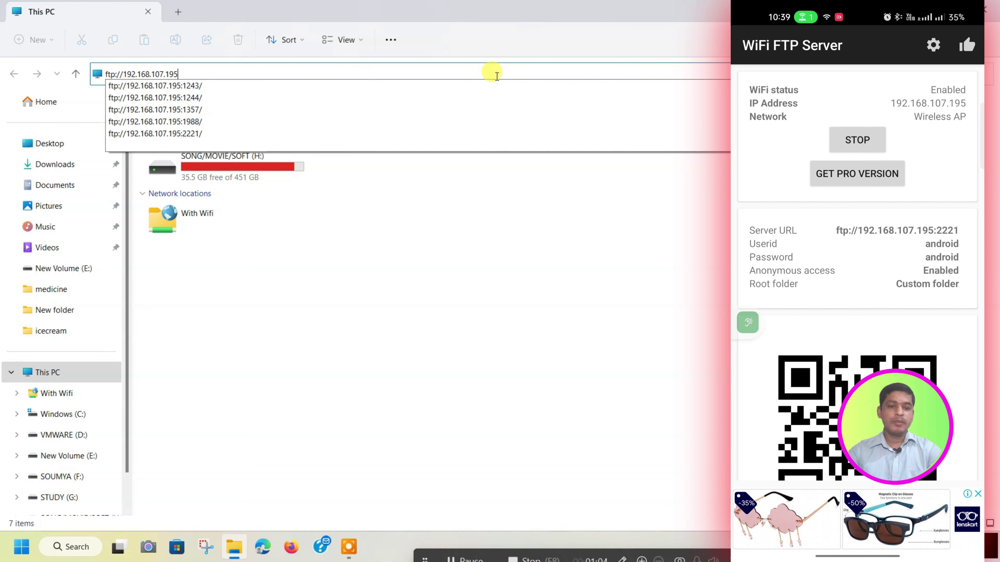
pyautogui.write(':2221')
pyautogui.press('Return')
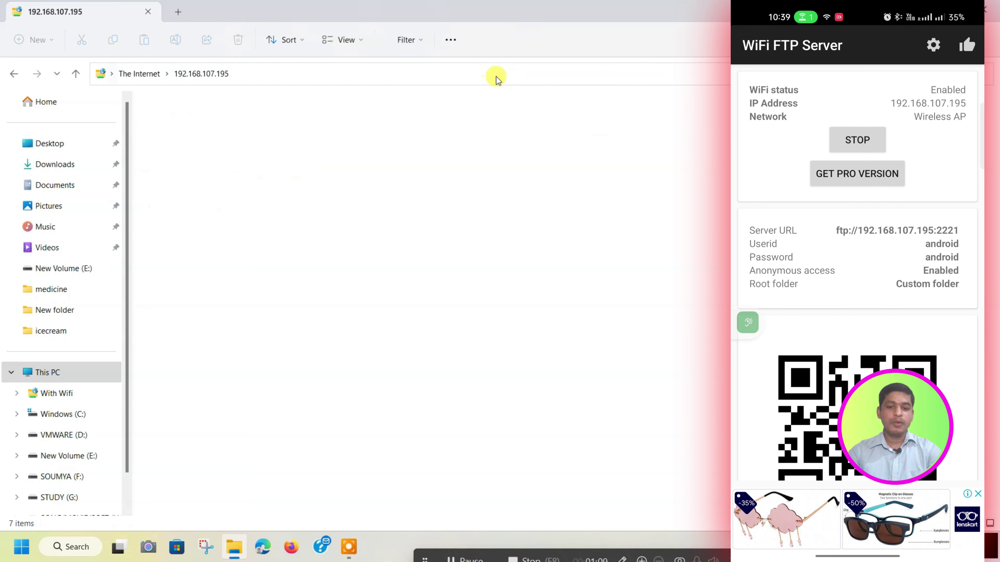
# - Browse the phone's root folder over FTP, inspecting the Check (2021) video file and opening the Pic, Music and MxPlayerPro folders
pyautogui.click(417, 339)
pyautogui.click(629, 339)
pyautogui.click(629, 339)
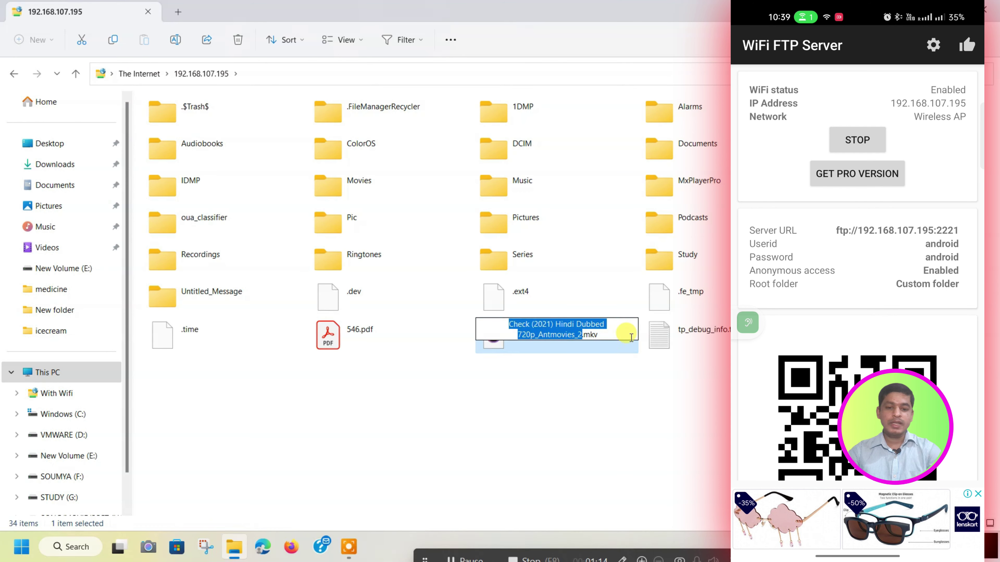
pyautogui.click(611, 360)
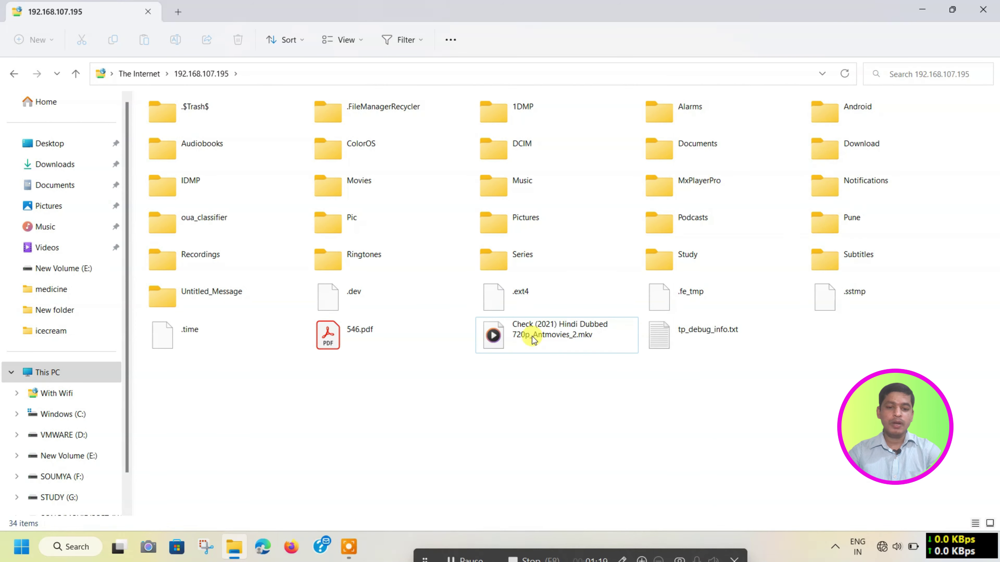
pyautogui.doubleClick(432, 228)
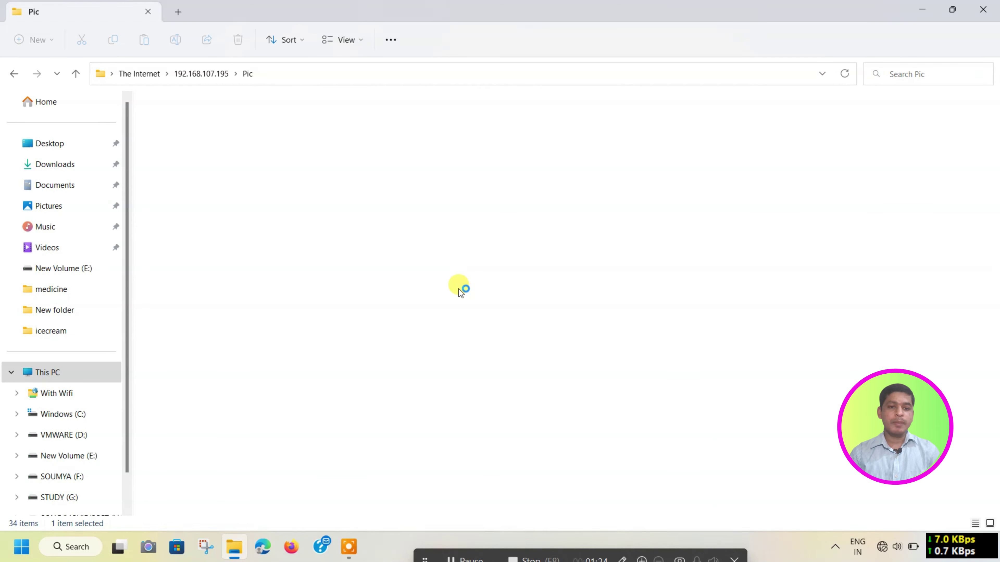
pyautogui.click(212, 75)
pyautogui.doubleClick(536, 199)
pyautogui.click(201, 74)
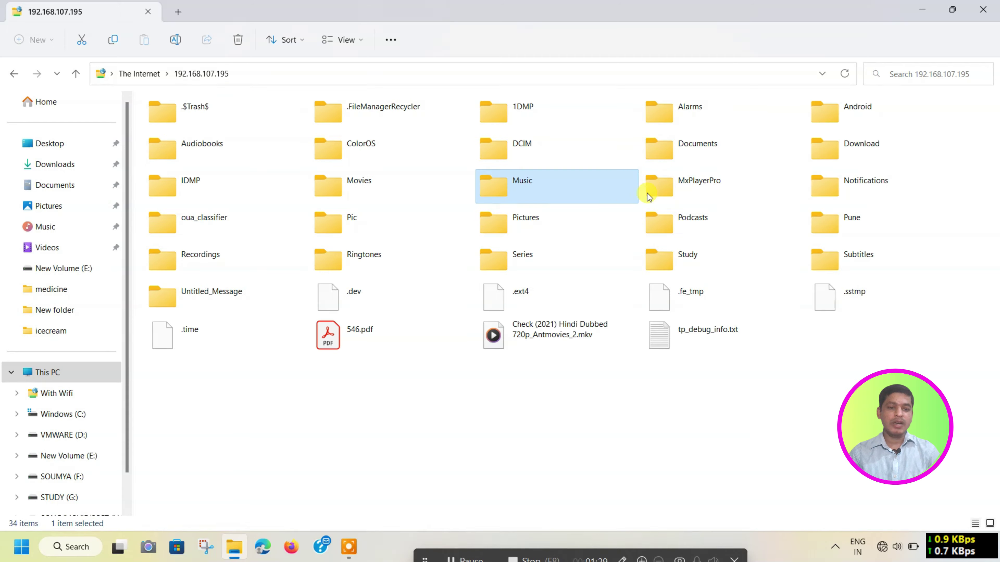
pyautogui.doubleClick(661, 193)
pyautogui.click(200, 75)
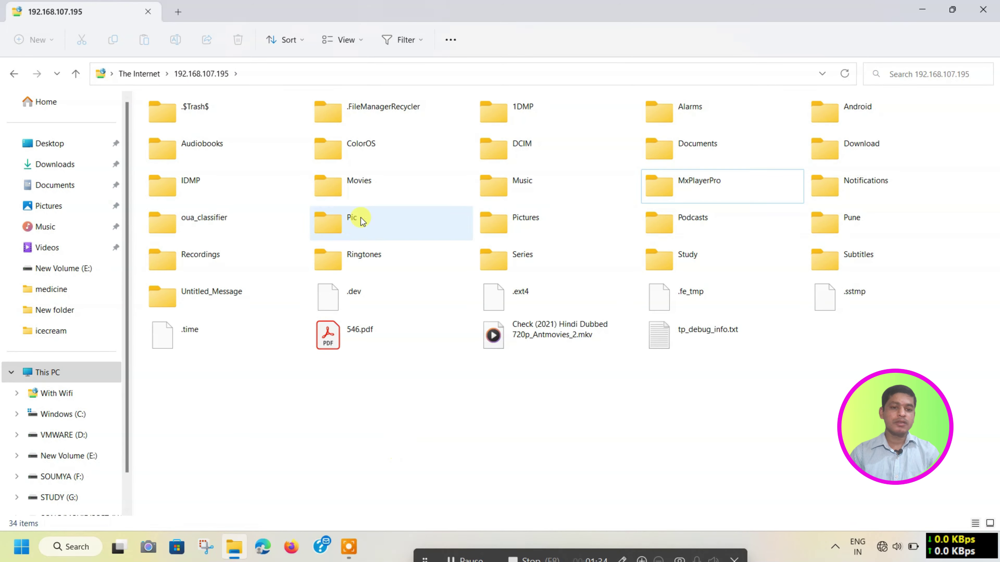
# - Start adding a network location in This PC and choose a custom network location
pyautogui.click(40, 372)
pyautogui.rightClick(439, 236)
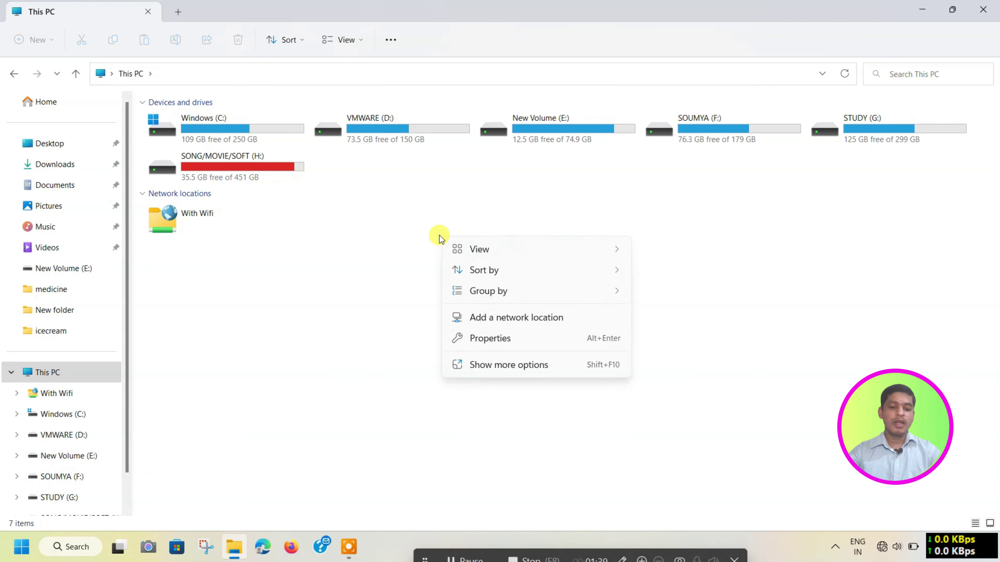
pyautogui.click(433, 411)
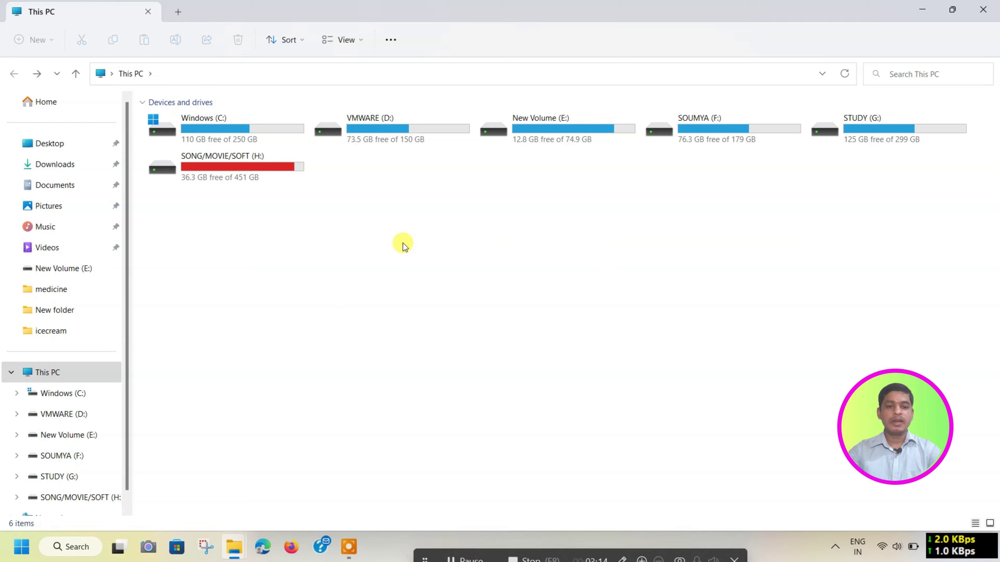
pyautogui.rightClick(405, 246)
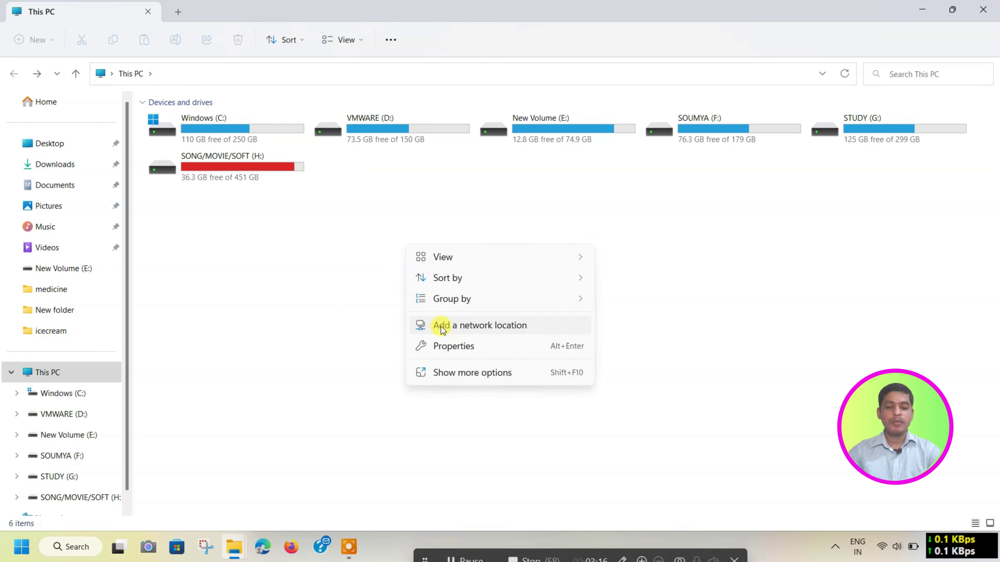
pyautogui.click(441, 325)
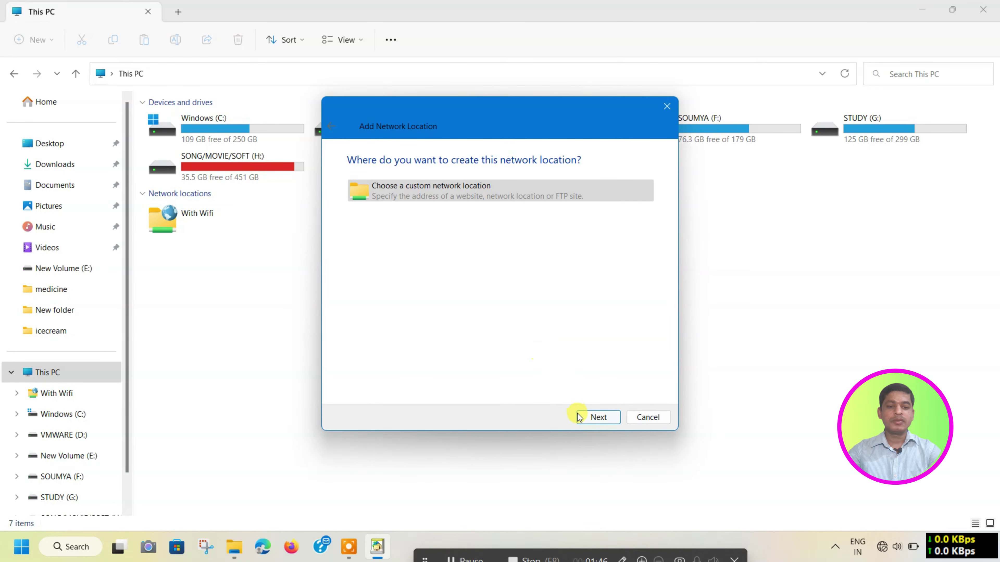
pyautogui.click(598, 417)
# - Set the network location's address to ftp://192.168.107.195:2221 and accept anonymous logon
pyautogui.write('ftp:')
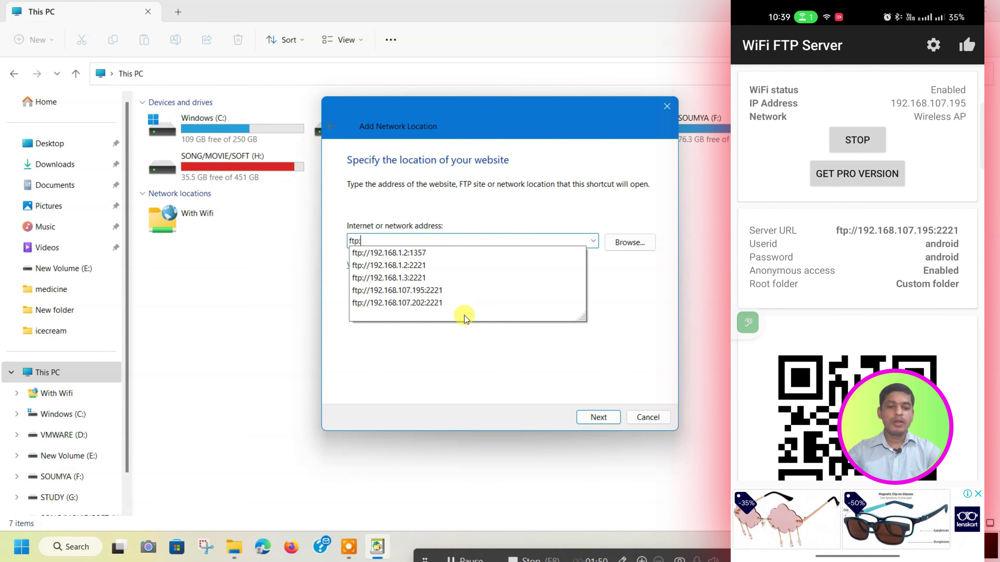
pyautogui.write('//192.168.')
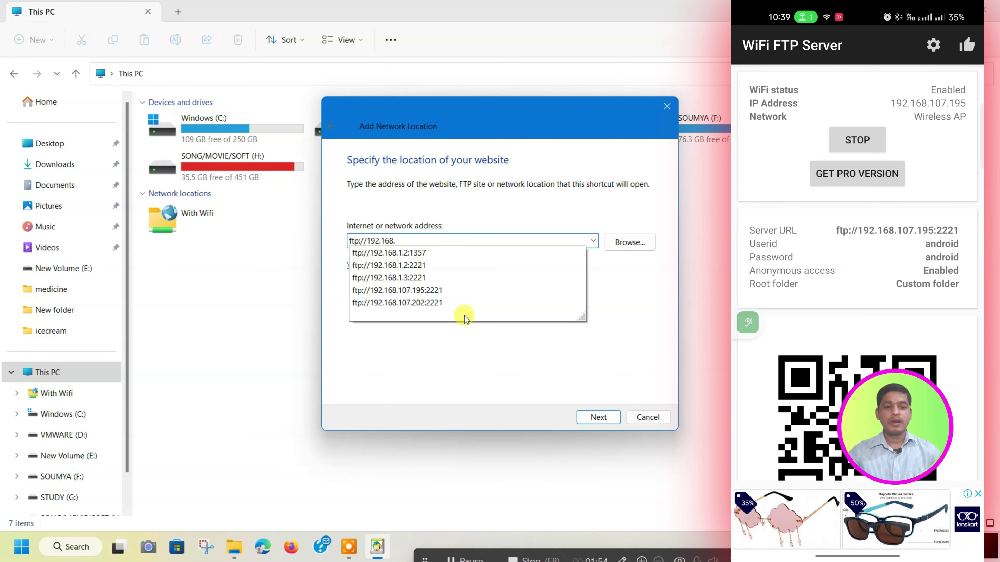
pyautogui.write('107.195:22')
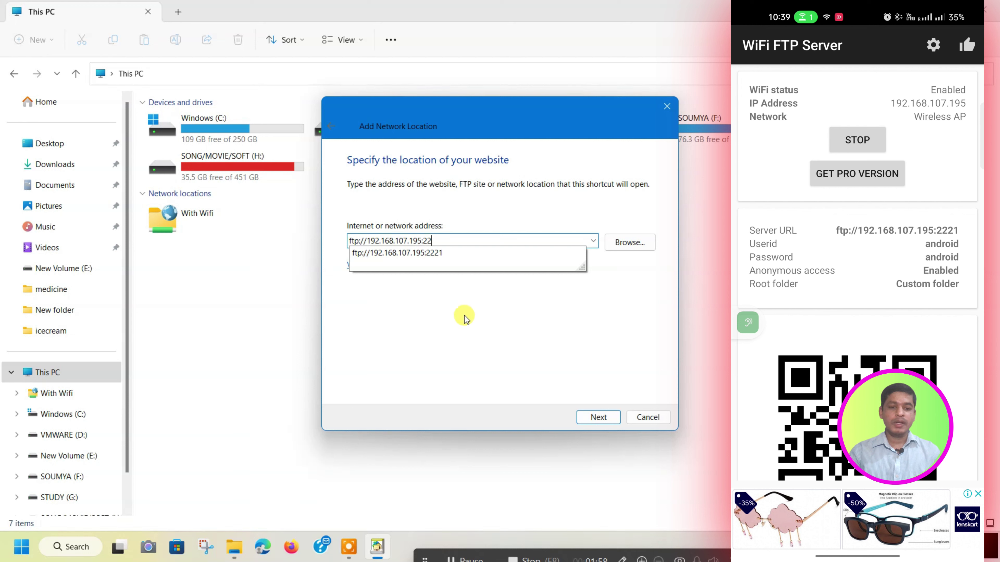
pyautogui.write('21')
pyautogui.press('Return')
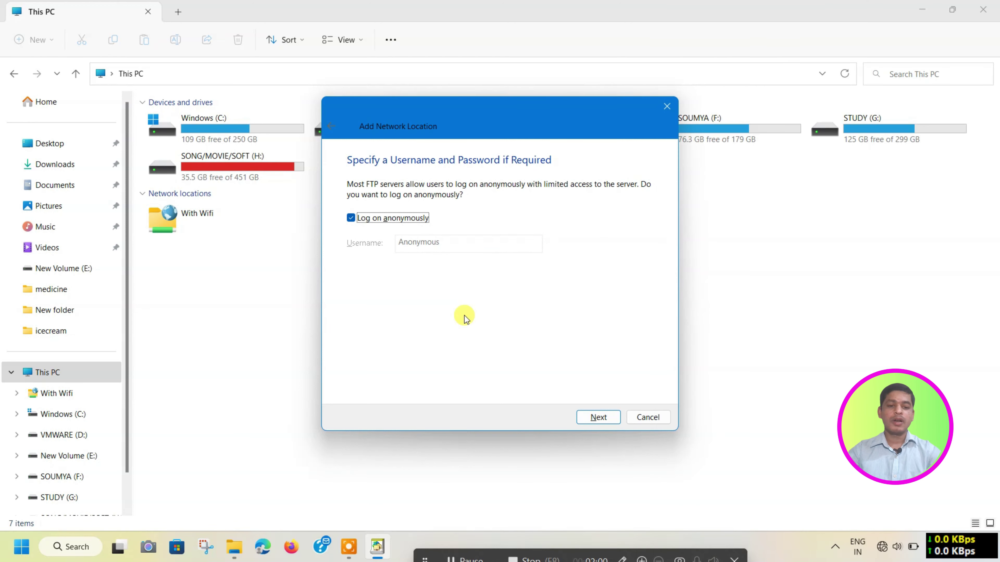
pyautogui.press('Return')
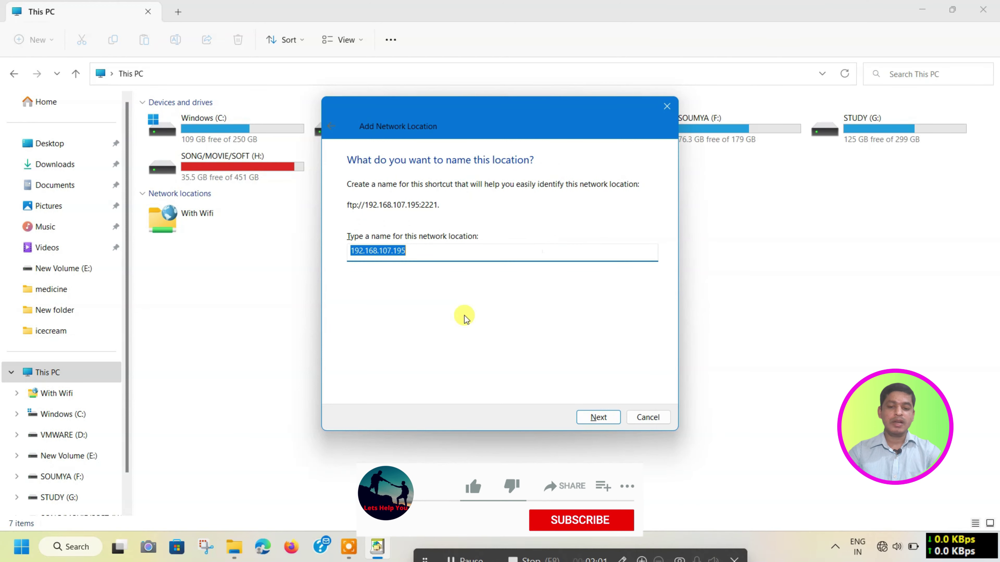
# - Name the network location "Without Wifi" and finish the wizard
pyautogui.write('Wi')
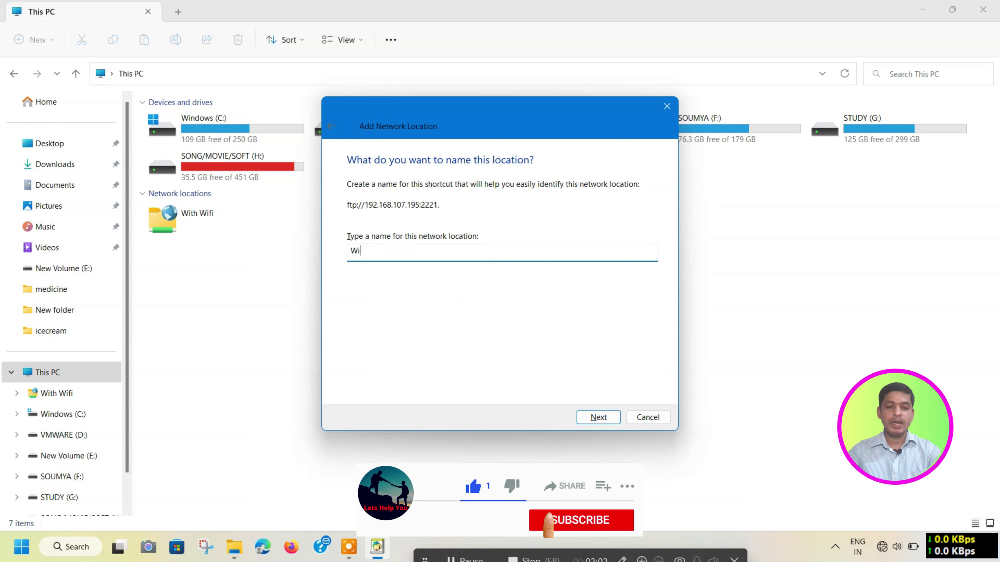
pyautogui.write('thout W')
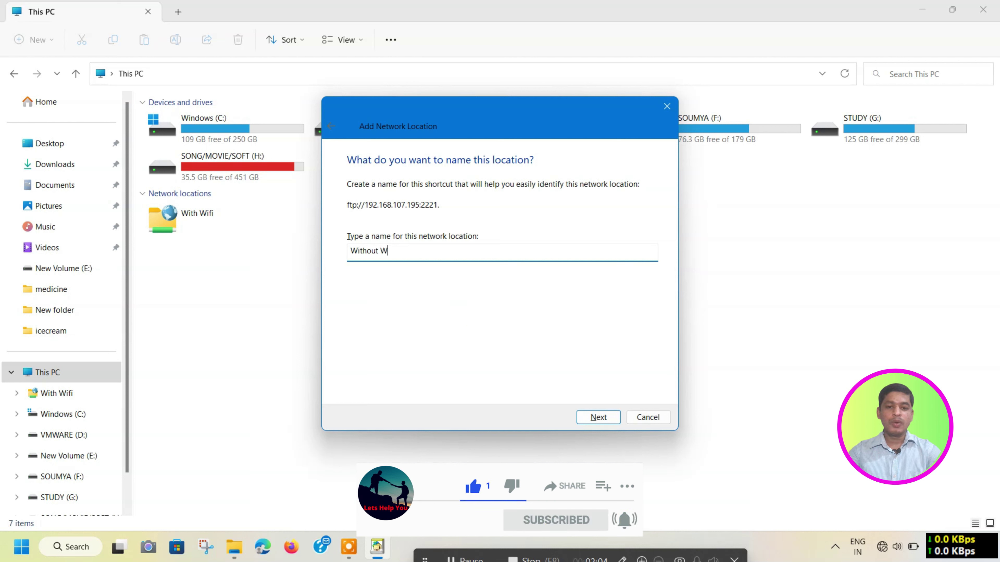
pyautogui.write('ifit')
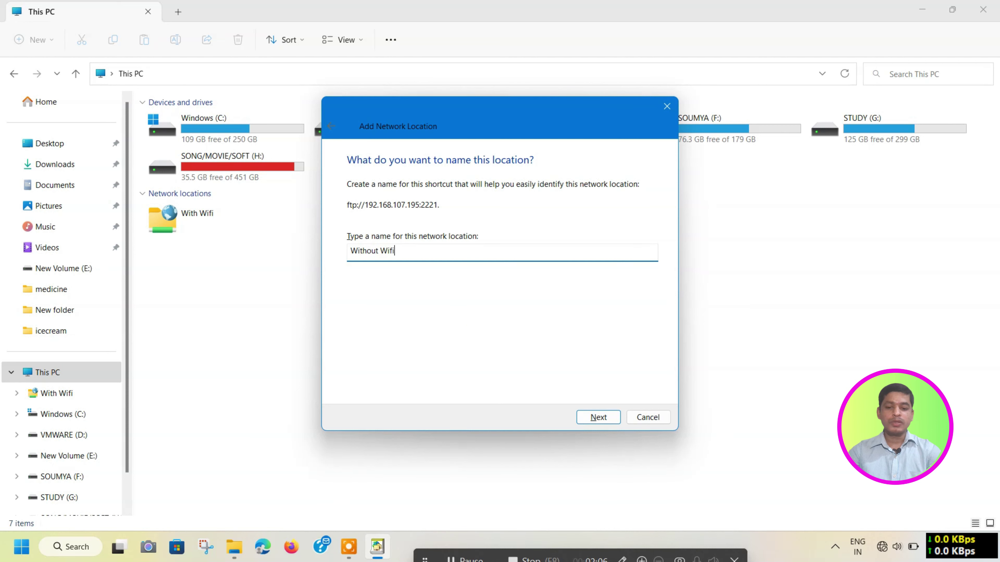
pyautogui.press('Return')
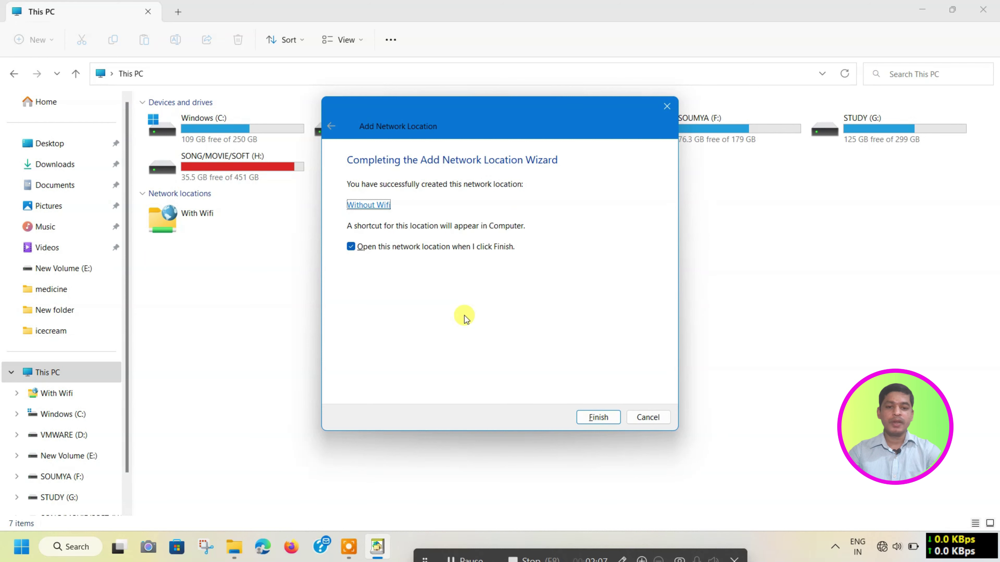
pyautogui.press('Return')
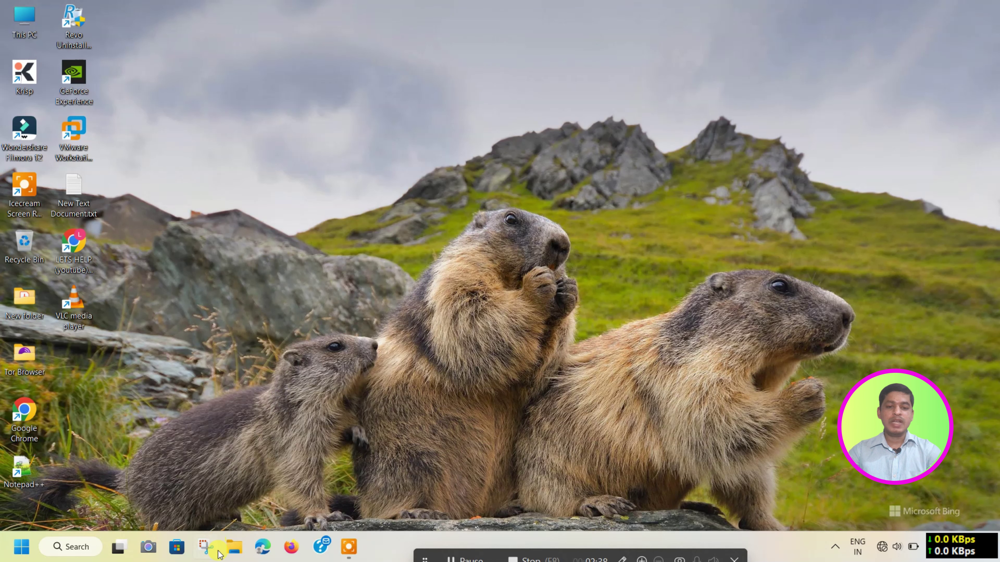
# - Open the Without Wifi network location from This PC to view the phone's files, and return to the desktop
pyautogui.click(242, 551)
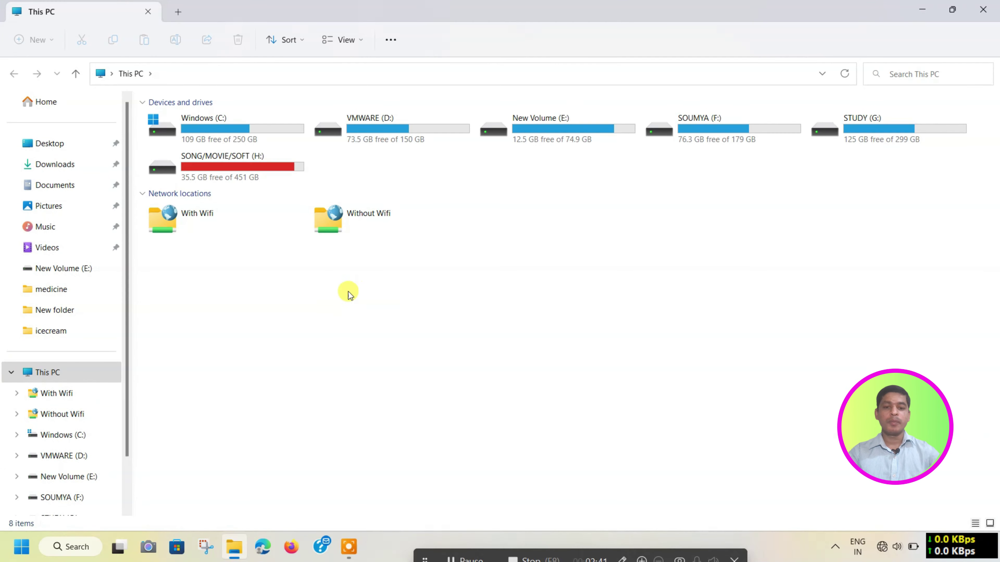
pyautogui.click(328, 235)
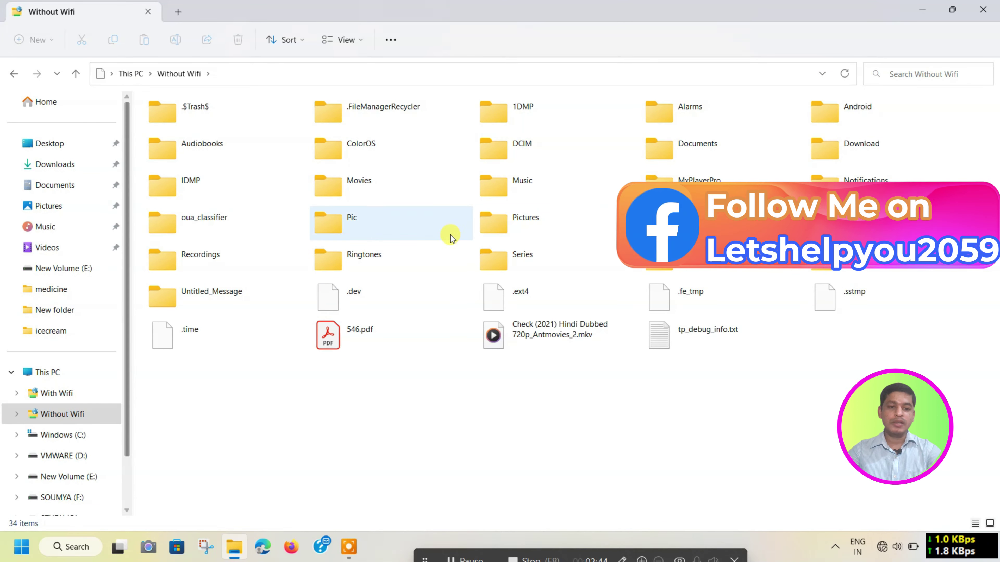
pyautogui.click(525, 220)
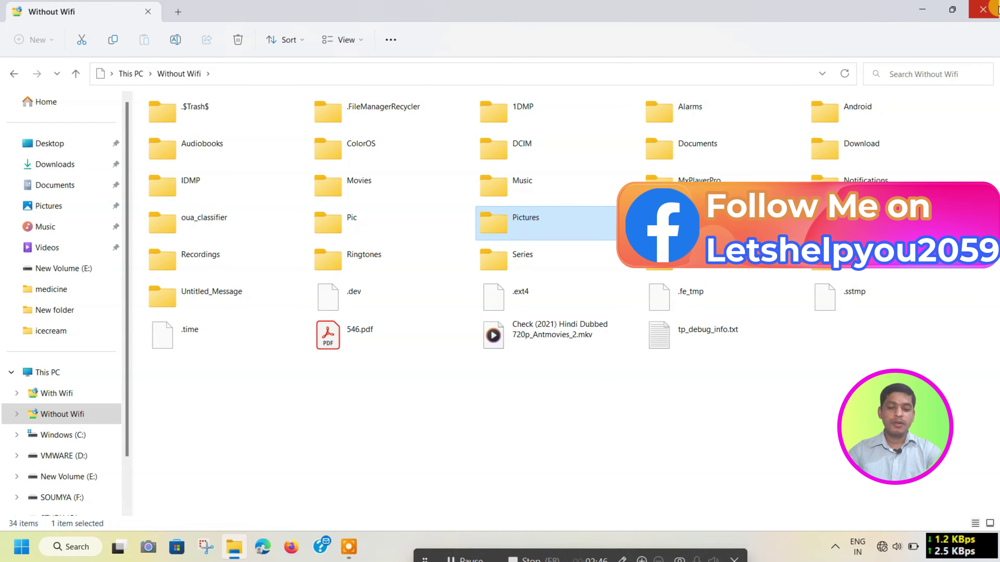
pyautogui.press('super+d')
# - Try to open the With Wifi network location from This PC, and return to the desktop
pyautogui.press('super+e')
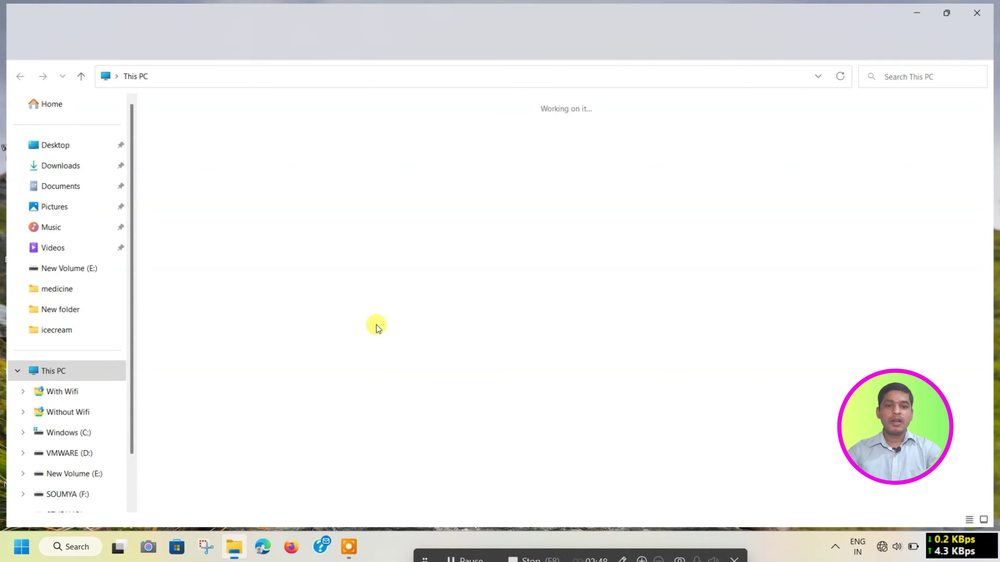
pyautogui.click(221, 223)
pyautogui.doubleClick(220, 223)
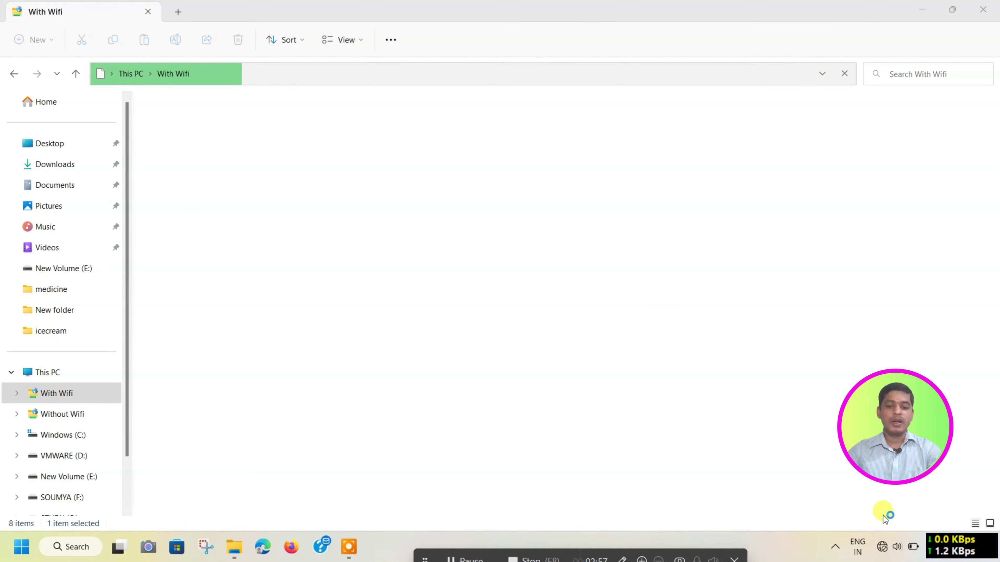
pyautogui.click(620, 338)
pyautogui.press('super+d')
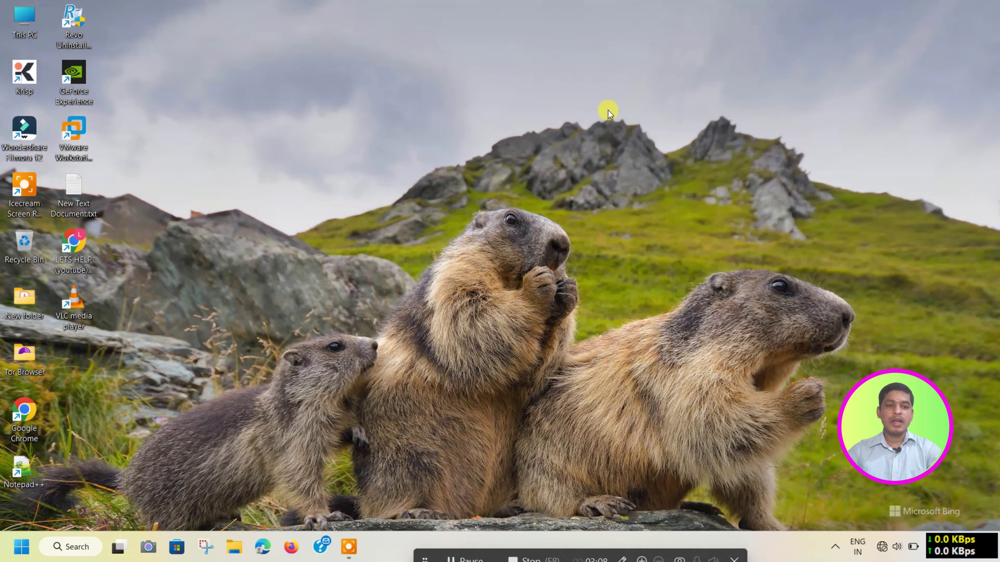
# - Check the laptop's Wi-Fi connection to the OPPO Reno7 5G hotspot in the available networks list
pyautogui.rightClick(607, 107)
pyautogui.click(801, 513)
pyautogui.click(898, 546)
pyautogui.click(820, 298)
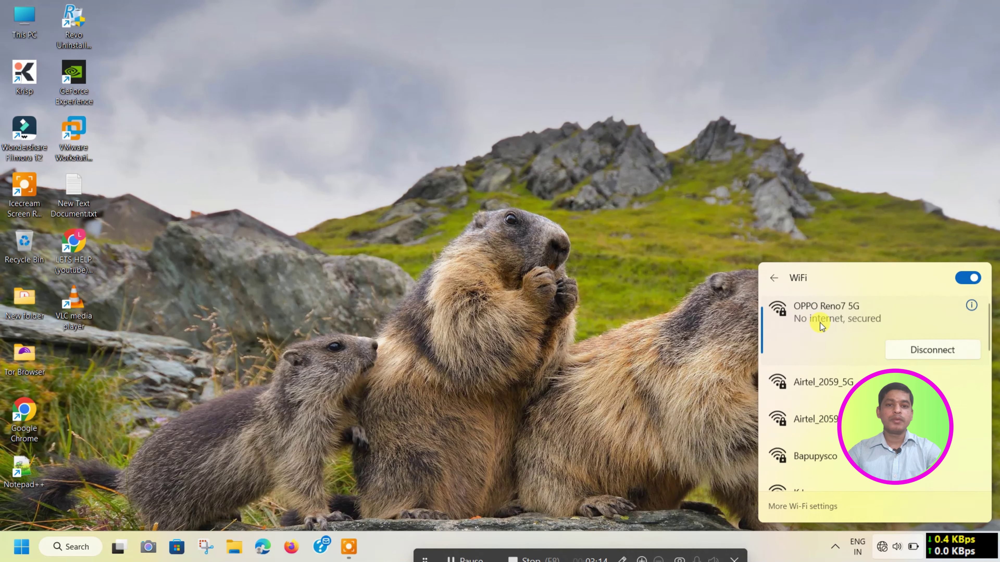
# - Open the Without Wifi network location over the hotspot connection and close its window
pyautogui.press('super+e')
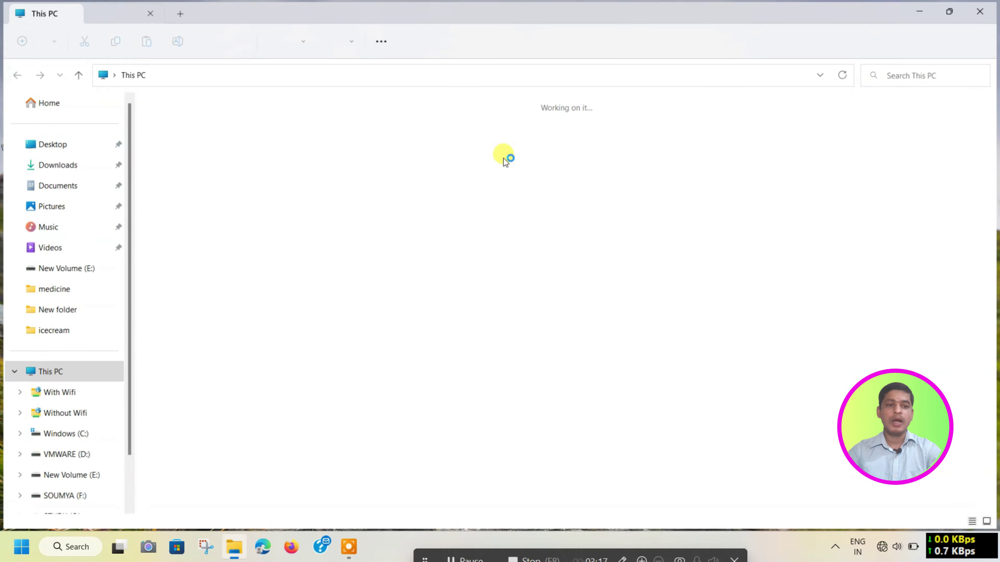
pyautogui.doubleClick(368, 230)
pyautogui.click(982, 9)
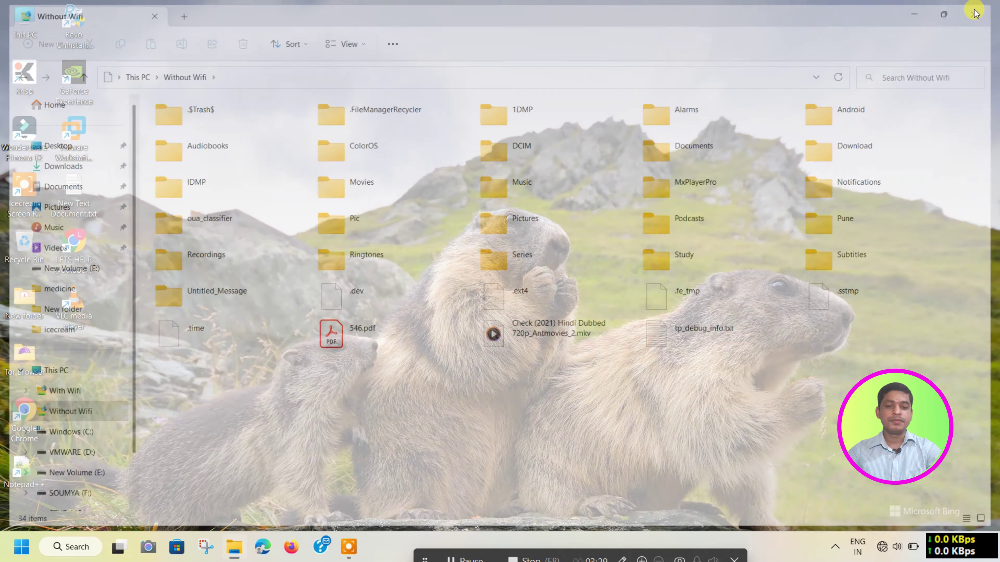
# - Reopen the Without Wifi location and copy Check (2021) Hindi Dubbed 720p_Antmovies_2.mkv from the phone to the SONG/MOVIE/SOFT (H:) drive
pyautogui.press('super+e')
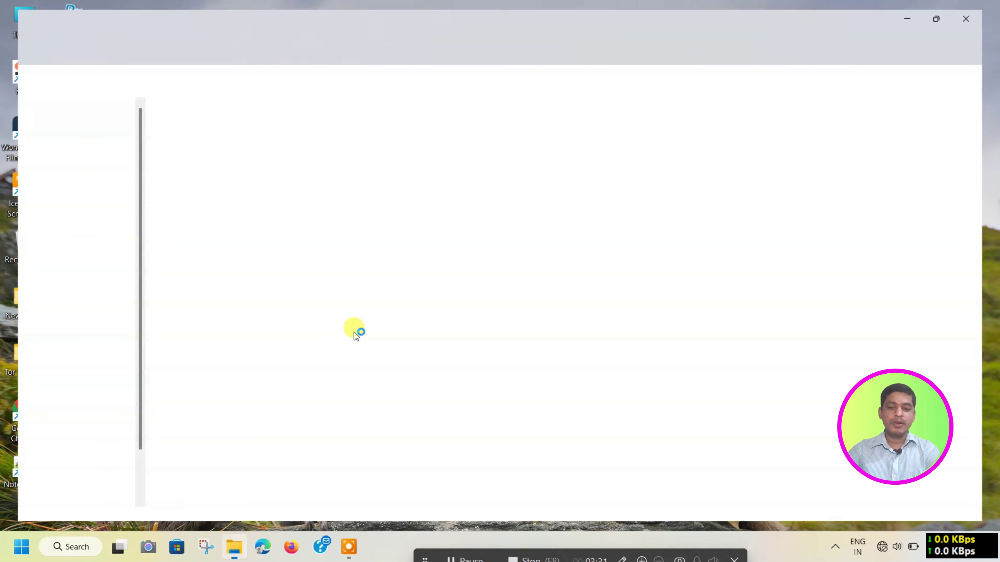
pyautogui.doubleClick(376, 218)
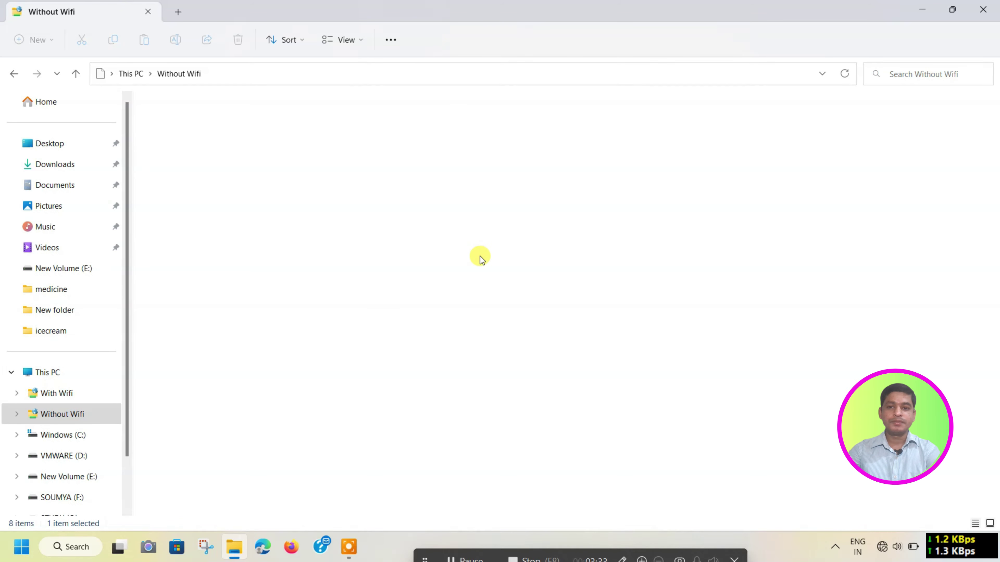
pyautogui.click(518, 345)
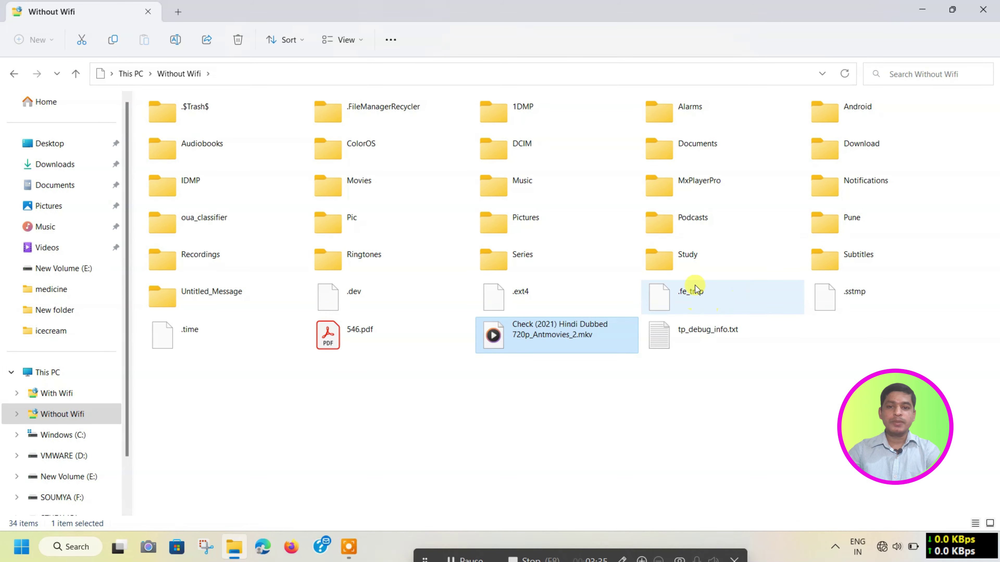
pyautogui.click(785, 223)
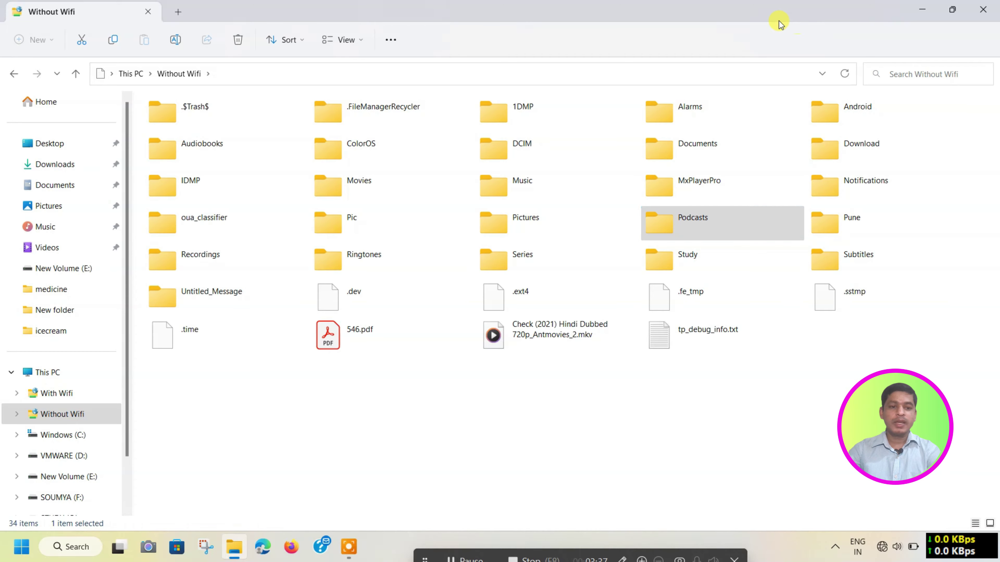
pyautogui.moveTo(725, 23); pyautogui.dragTo(786, 76)
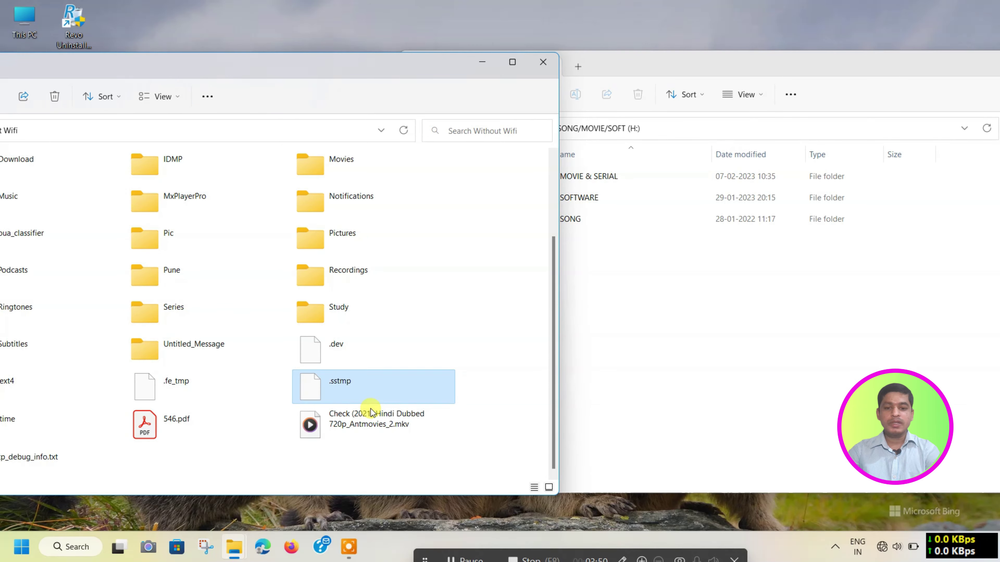
pyautogui.moveTo(373, 411); pyautogui.dragTo(626, 417)
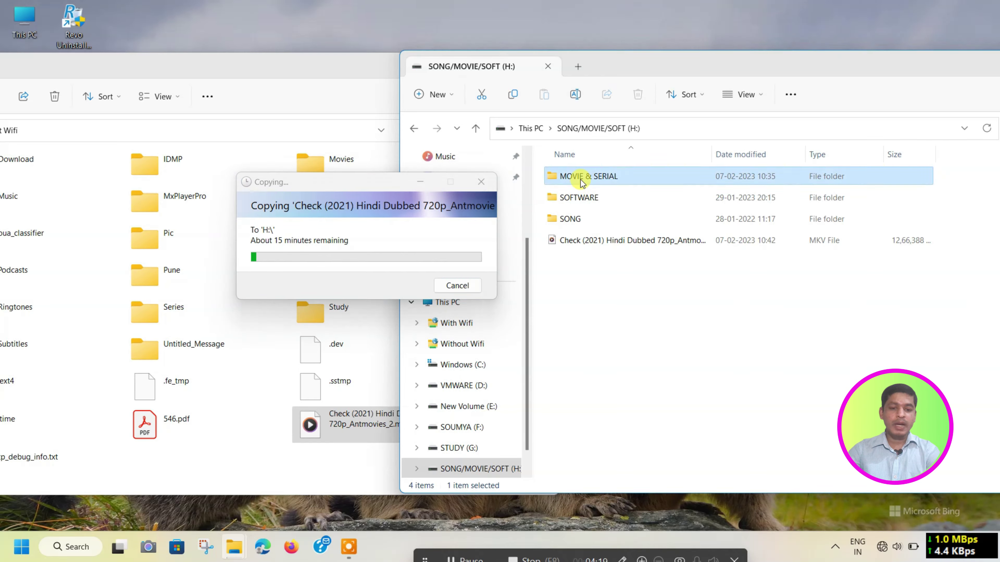
pyautogui.doubleClick(588, 176)
pyautogui.moveTo(581, 327); pyautogui.dragTo(397, 404)
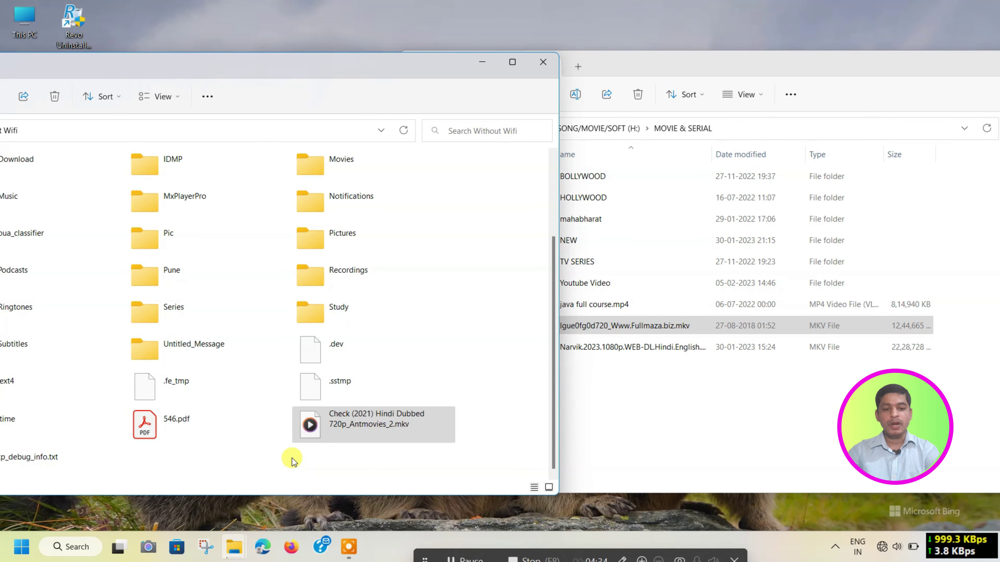
# - Arrange the two copy progress dialogs one below the other to view both transfers running at once
pyautogui.moveTo(290, 458); pyautogui.dragTo(290, 460)
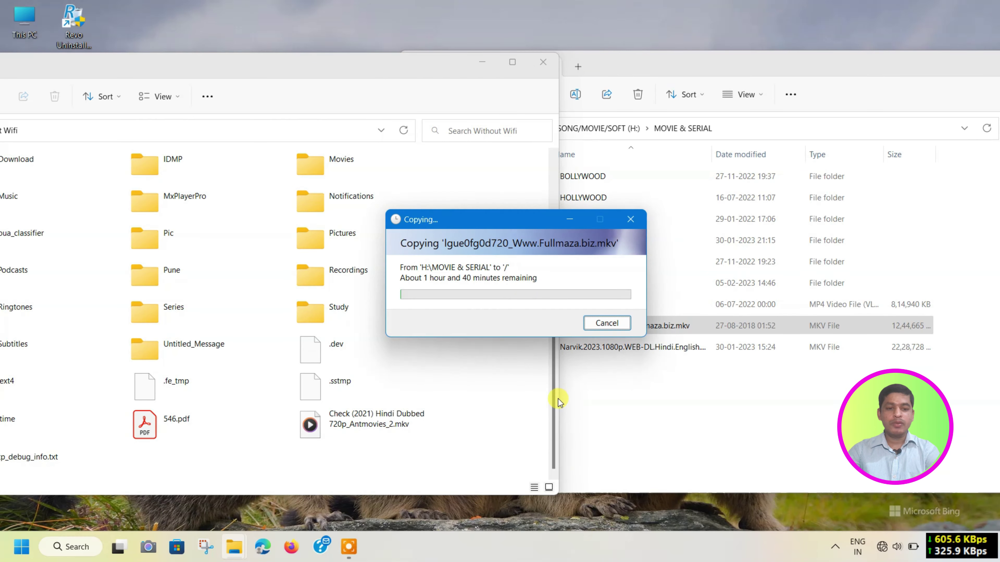
pyautogui.moveTo(499, 225); pyautogui.dragTo(287, 170)
pyautogui.click(234, 548)
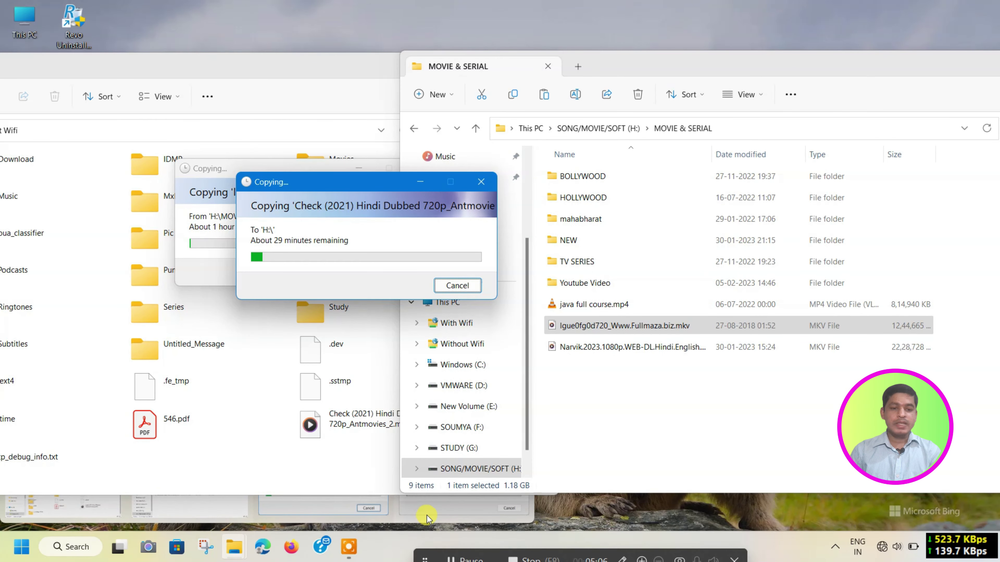
pyautogui.click(323, 506)
pyautogui.moveTo(311, 179); pyautogui.dragTo(250, 302)
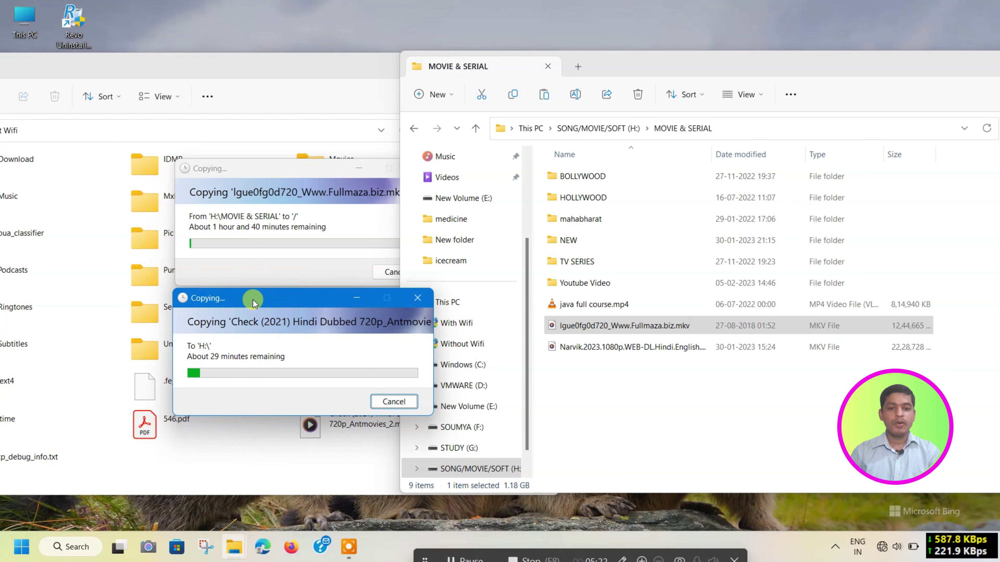
pyautogui.moveTo(261, 182); pyautogui.dragTo(291, 184)
pyautogui.moveTo(234, 548)
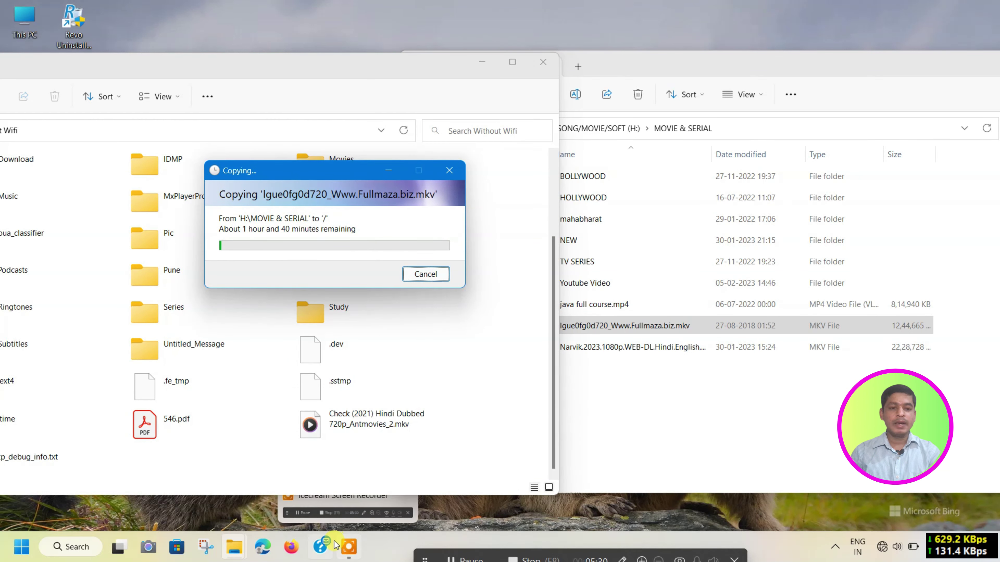
# - Close the MOVIE & SERIAL and Without Wifi windows and refresh the desktop
pyautogui.click(314, 482)
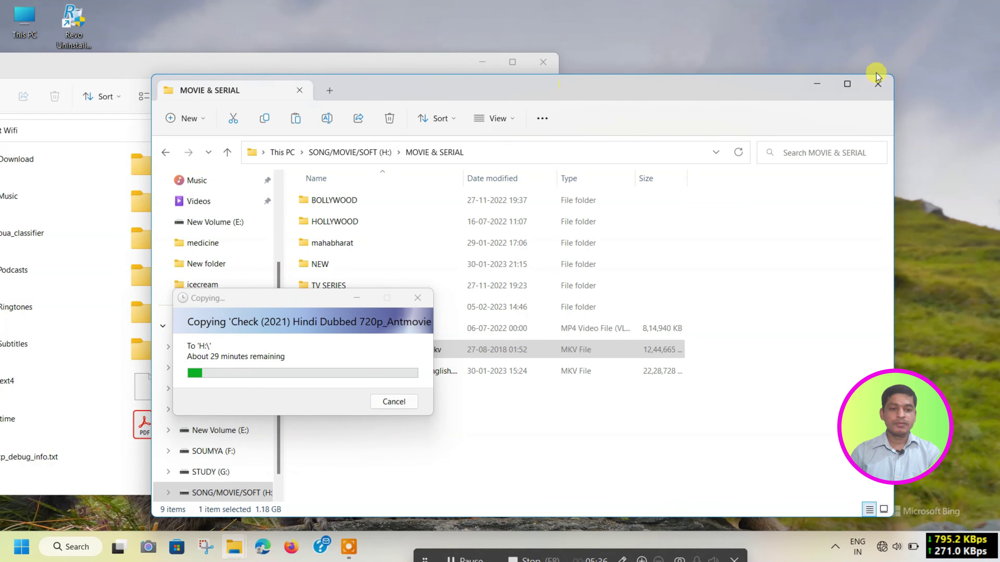
pyautogui.click(876, 70)
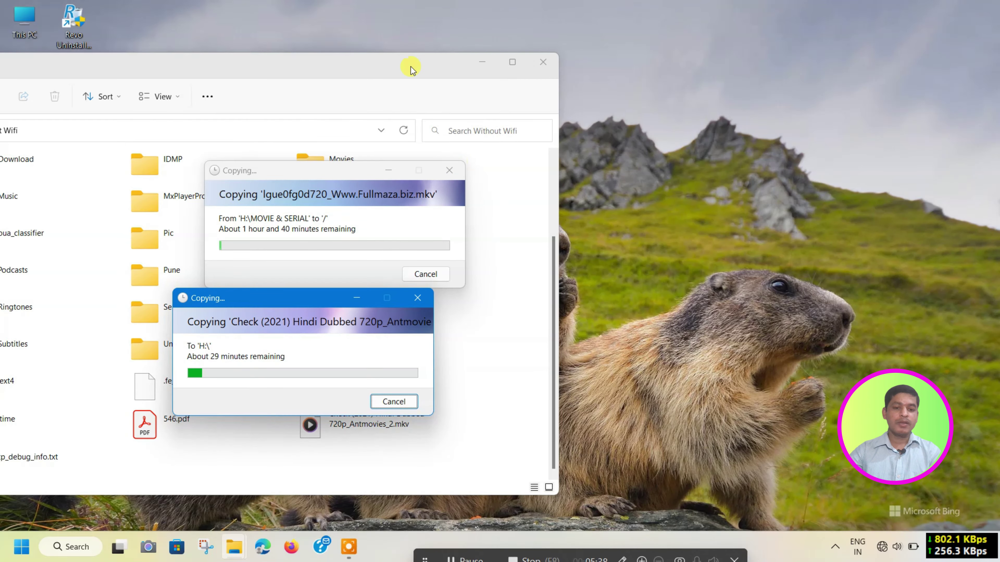
pyautogui.click(409, 67)
pyautogui.click(513, 67)
pyautogui.rightClick(781, 43)
pyautogui.rightClick(677, 84)
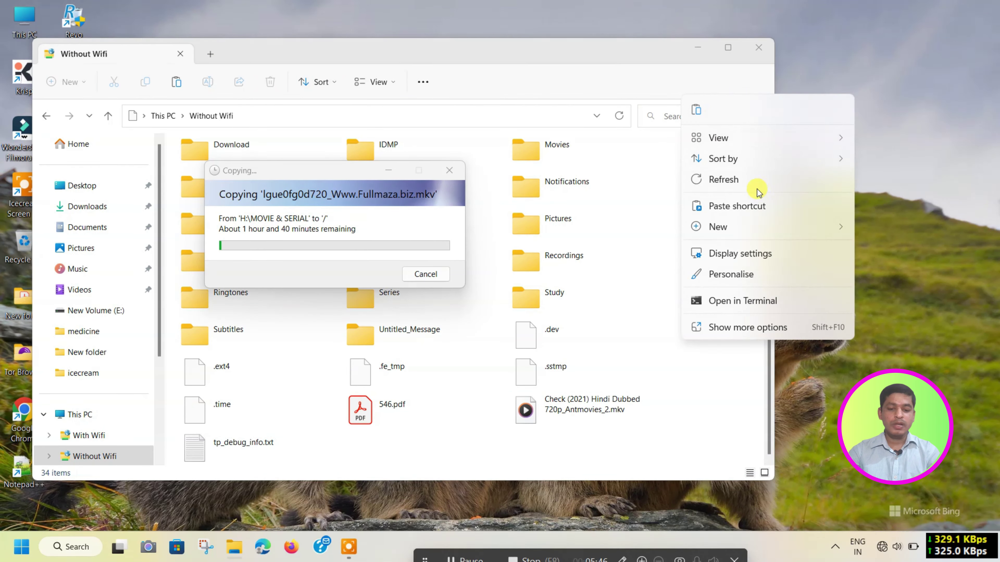
pyautogui.click(703, 179)
pyautogui.click(758, 47)
pyautogui.rightClick(588, 242)
pyautogui.click(408, 375)
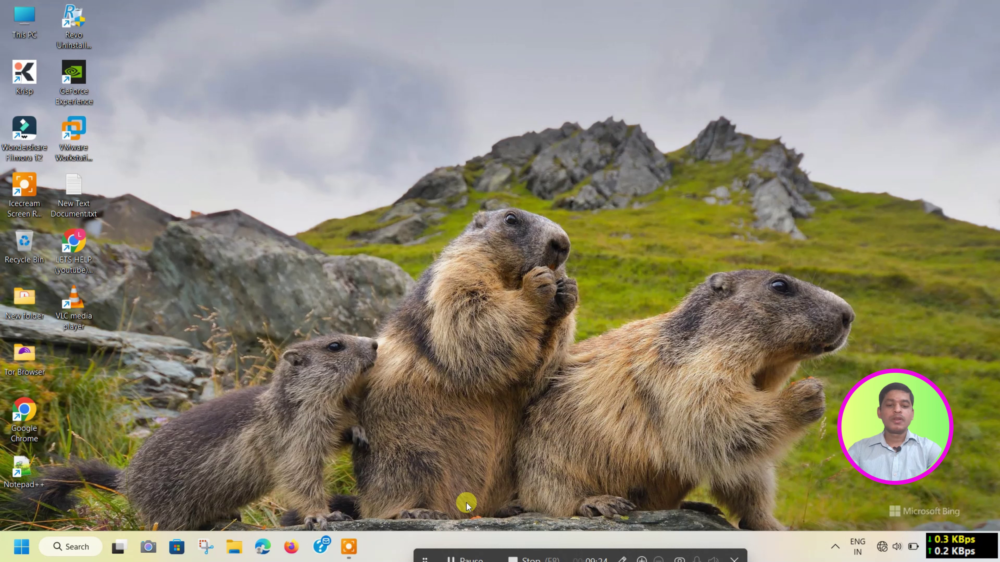
# - Switch the laptop's Wi-Fi from the OPPO Reno7 5G hotspot to Airtel_2059_5G and refresh the desktop
pyautogui.click(882, 547)
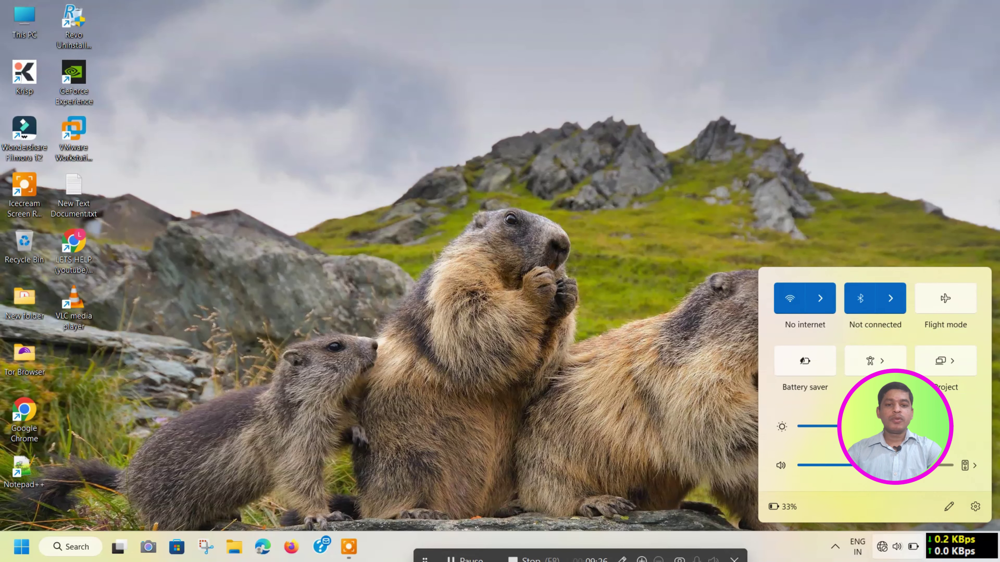
pyautogui.click(826, 308)
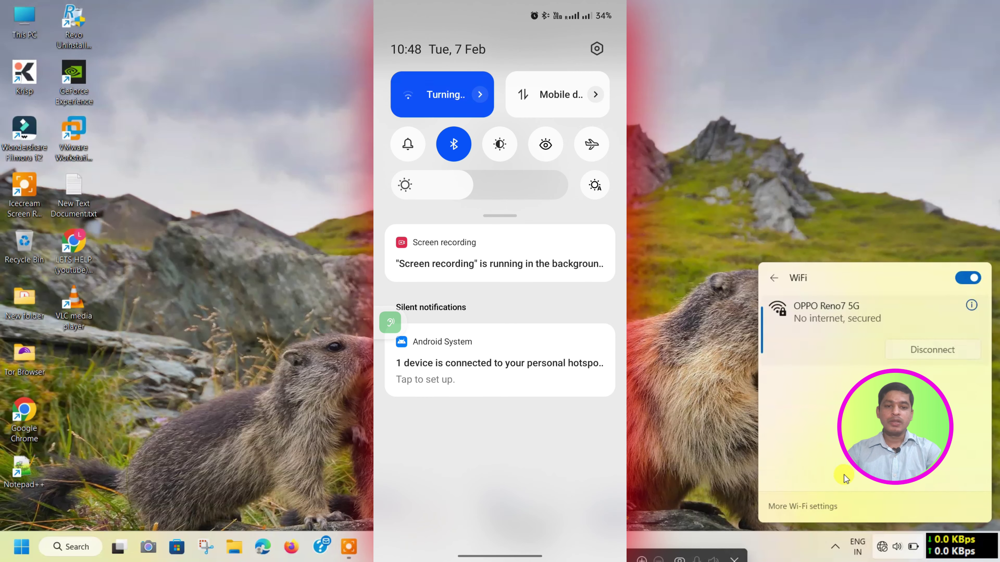
pyautogui.click(821, 396)
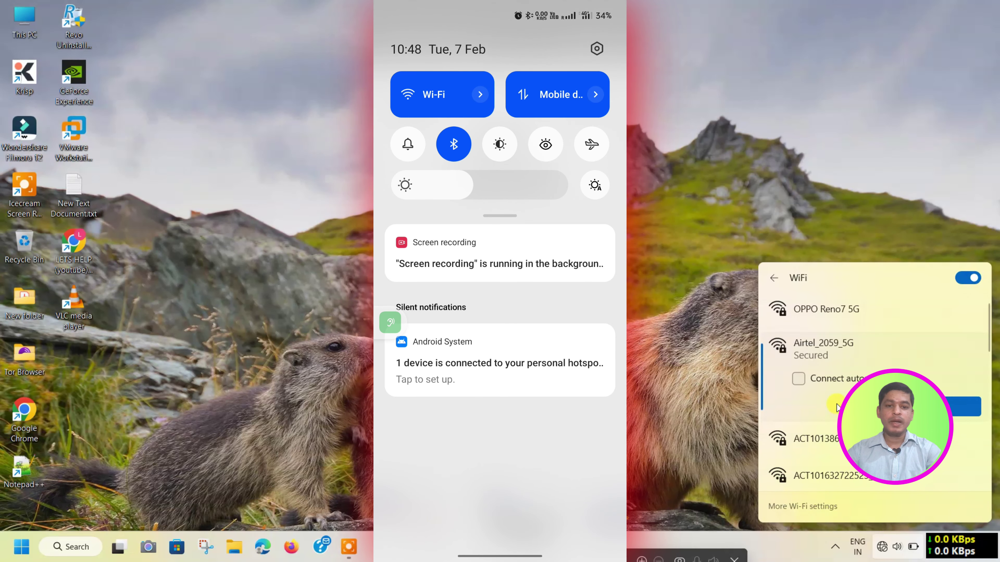
pyautogui.click(820, 379)
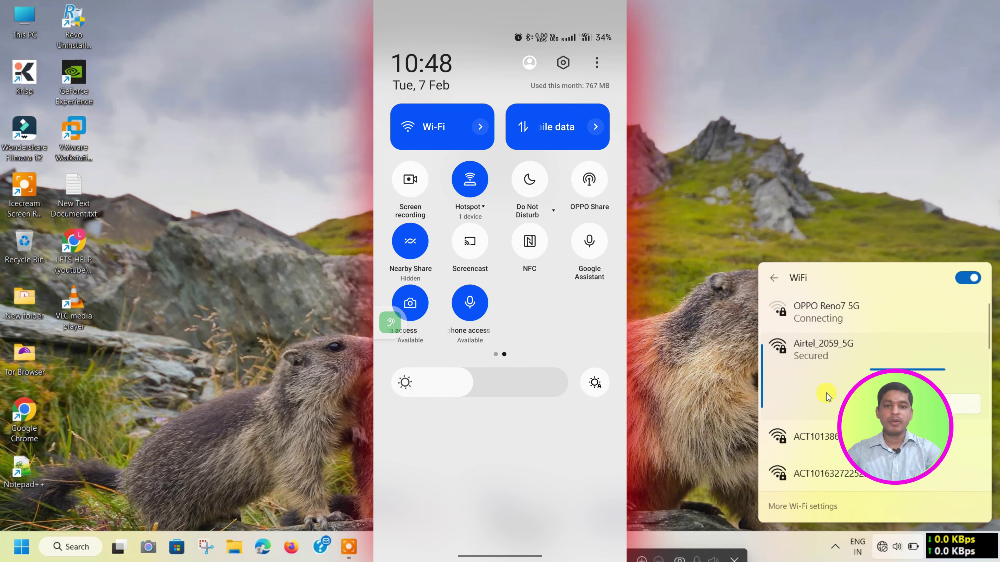
pyautogui.rightClick(638, 216)
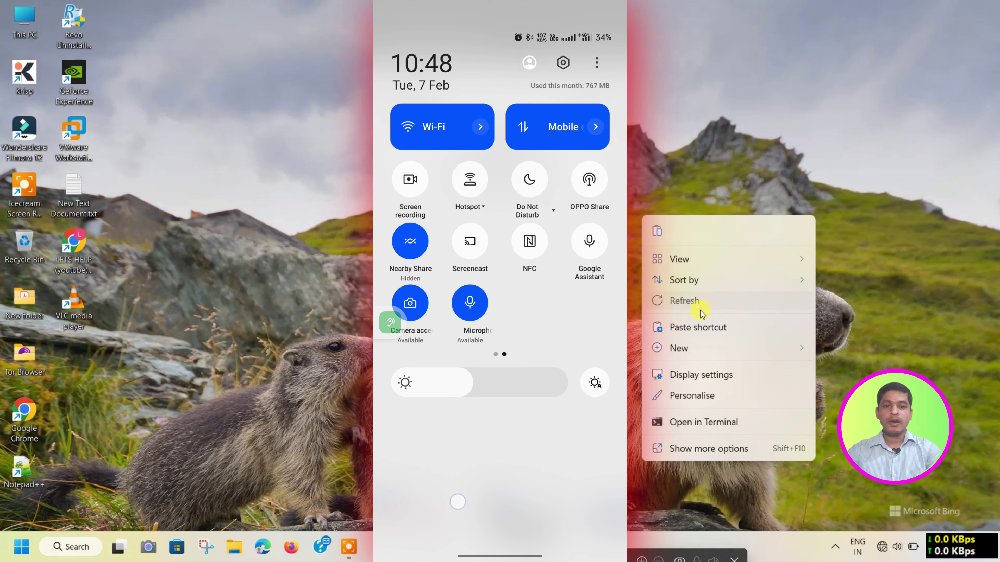
pyautogui.click(695, 298)
pyautogui.click(897, 547)
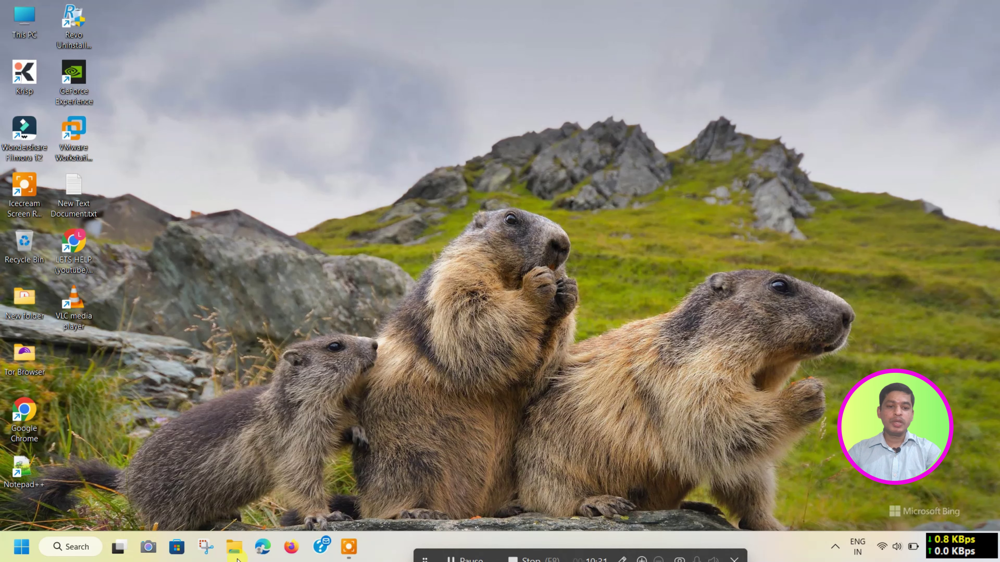
# - Open the With Wifi network location from This PC, browse the phone's folders, and return to This PC
pyautogui.click(236, 549)
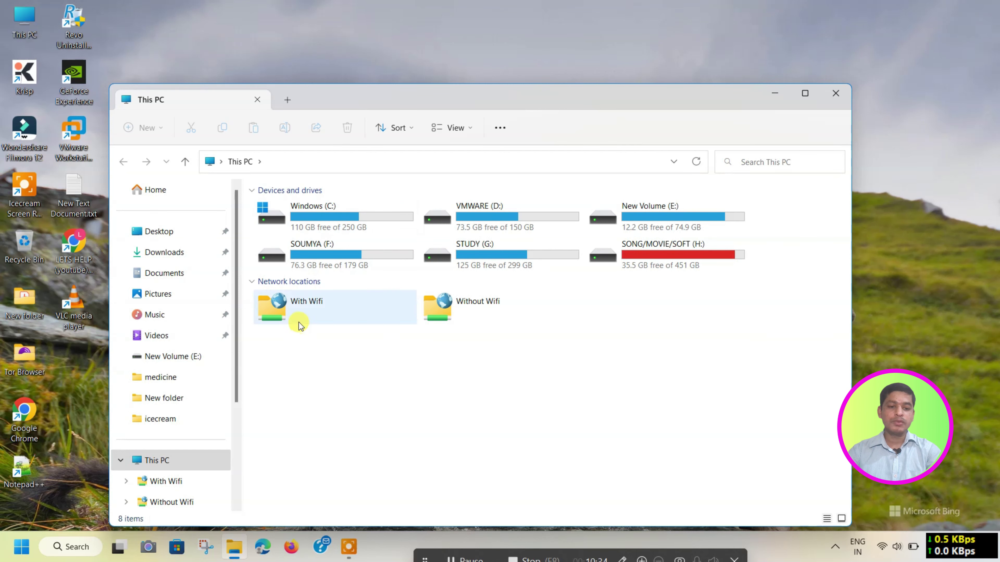
pyautogui.doubleClick(275, 309)
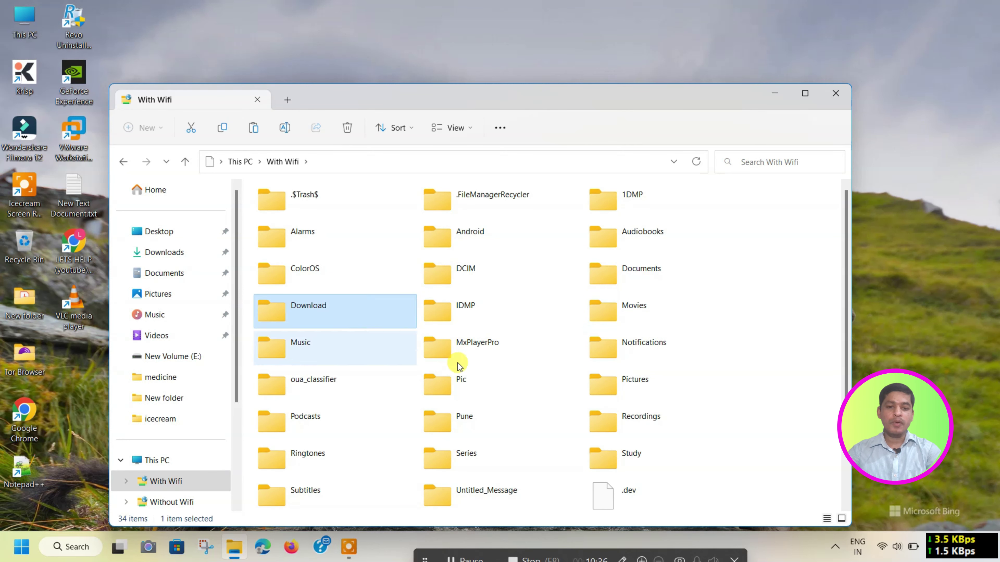
pyautogui.scroll(-3, 484, 366)
pyautogui.scroll(3, 637, 376)
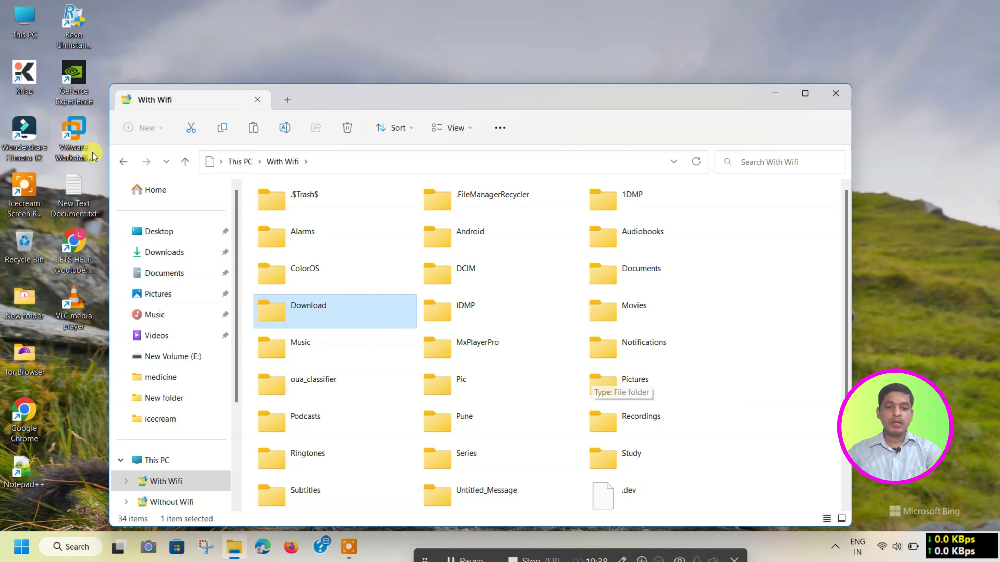
pyautogui.click(128, 167)
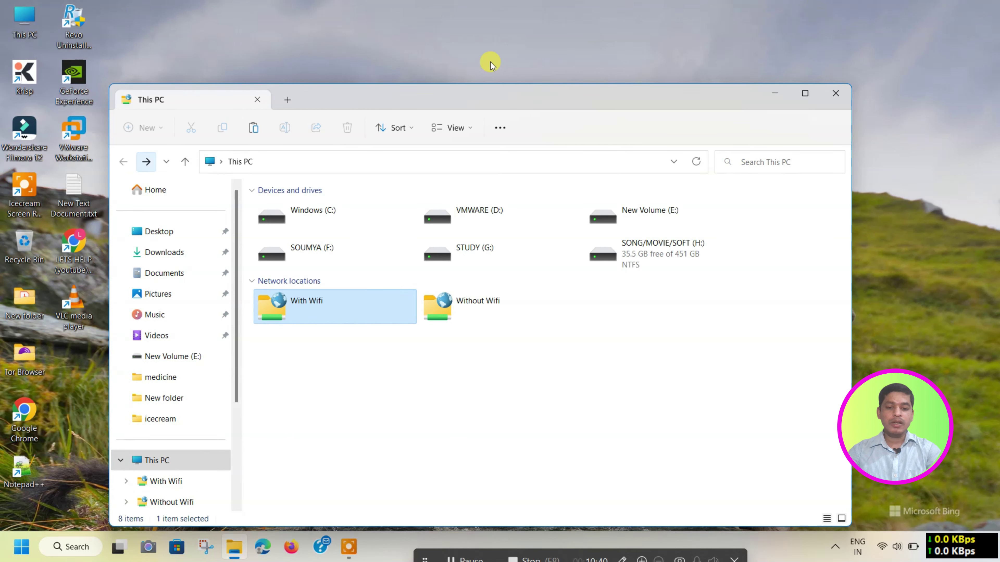
# - Try to open the Without Wifi network location over the shared Wi-Fi, and return to This PC
pyautogui.click(699, 353)
pyautogui.doubleClick(513, 314)
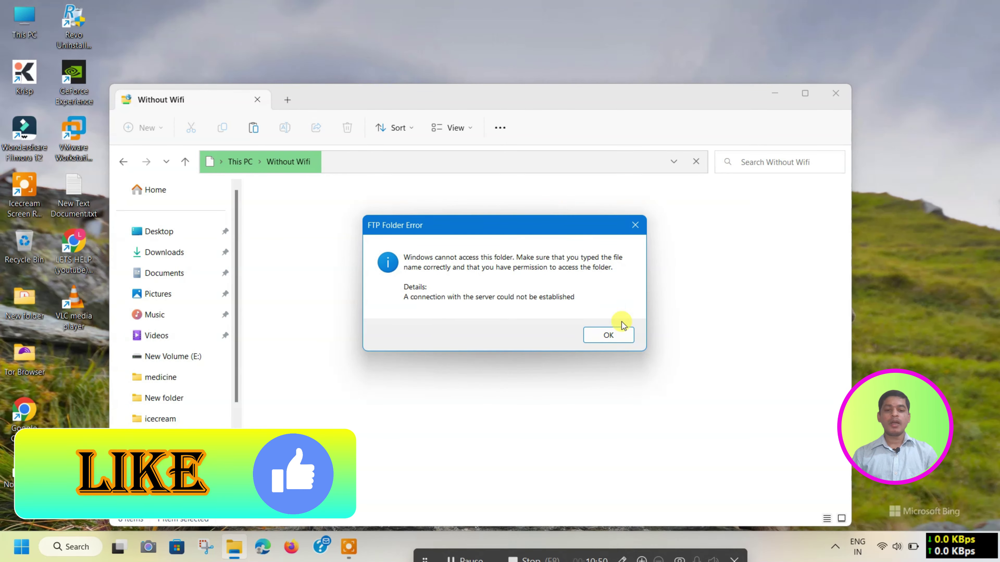
pyautogui.click(620, 332)
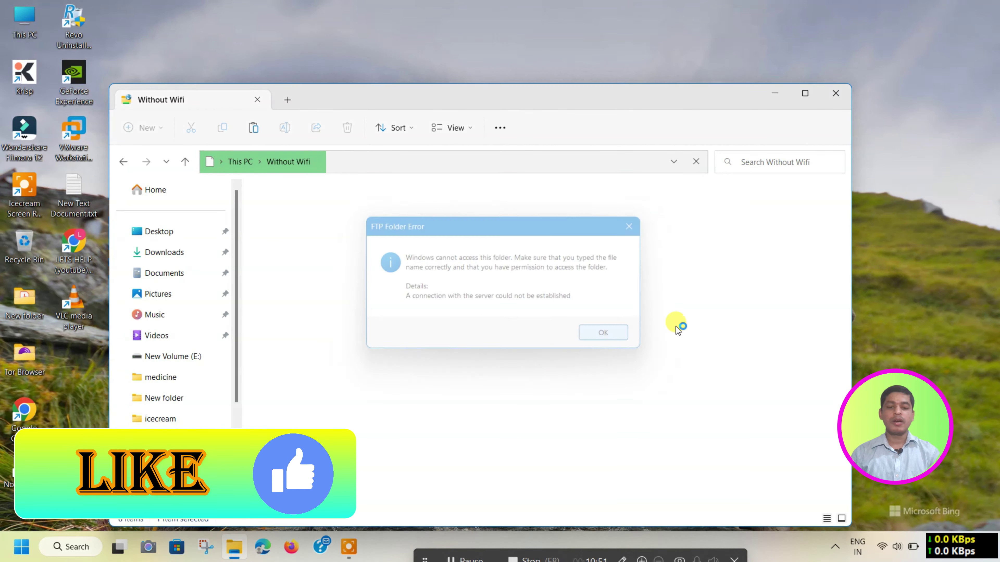
pyautogui.click(176, 199)
pyautogui.click(162, 439)
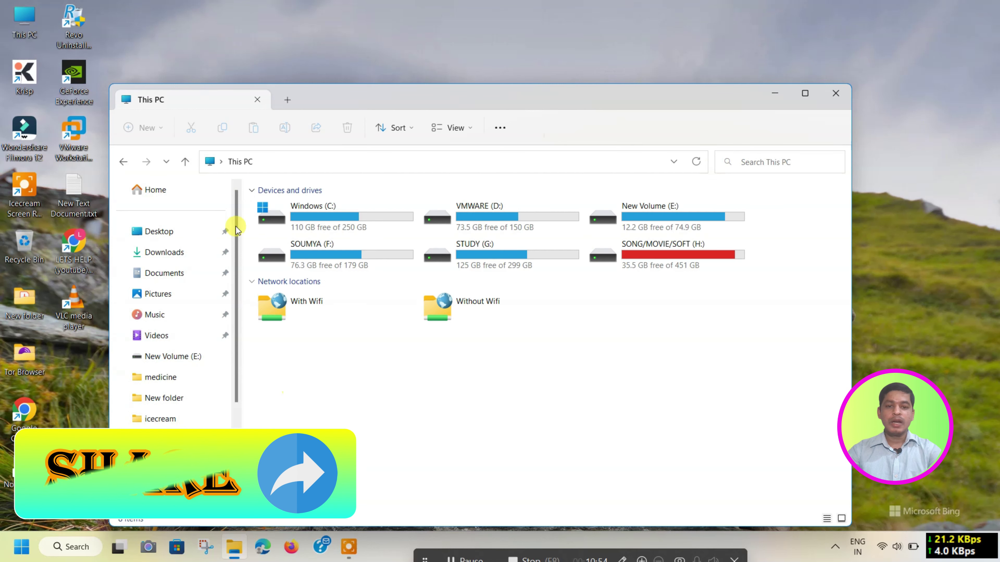
pyautogui.click(498, 307)
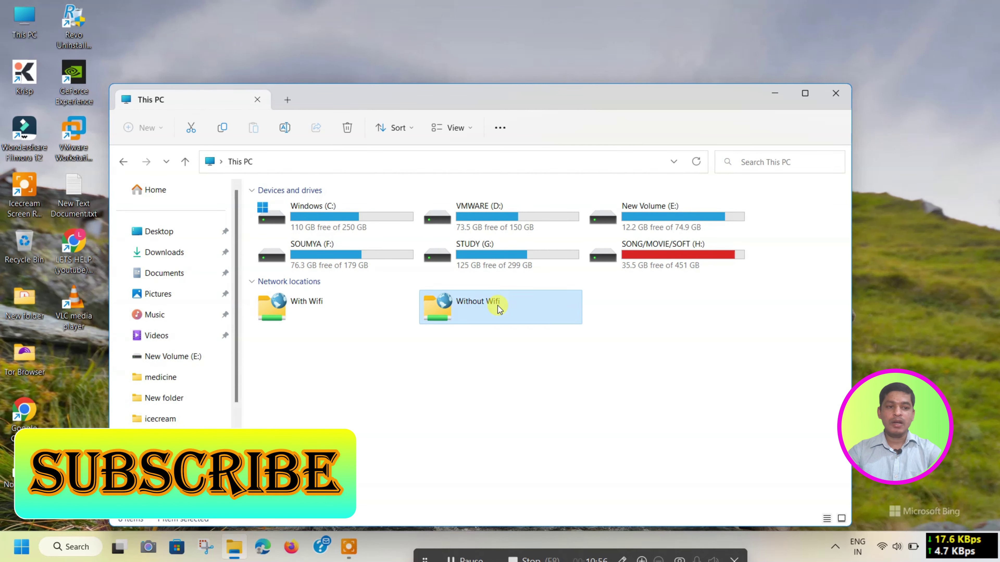
pyautogui.click(382, 311)
pyautogui.click(501, 306)
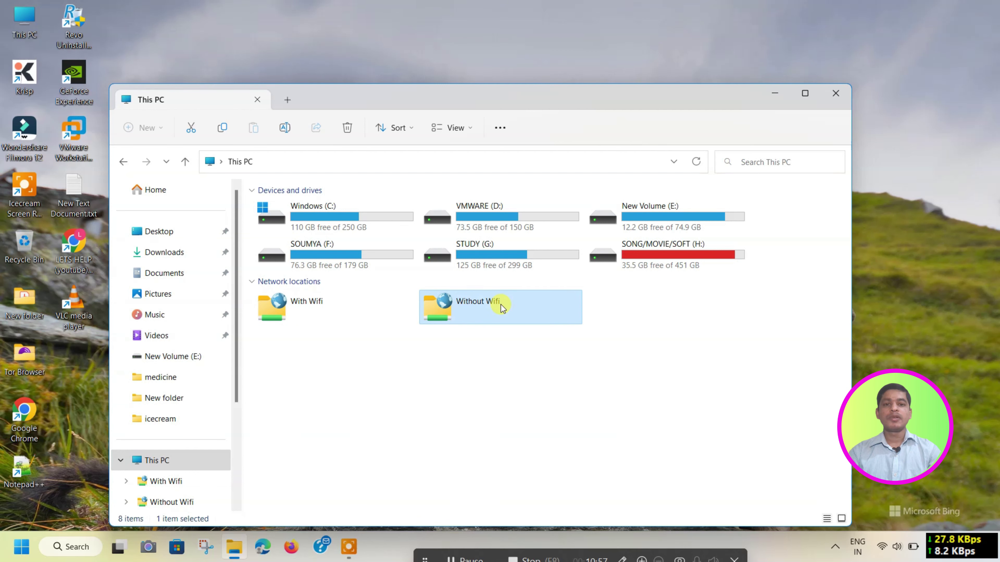
pyautogui.click(342, 313)
pyautogui.click(447, 316)
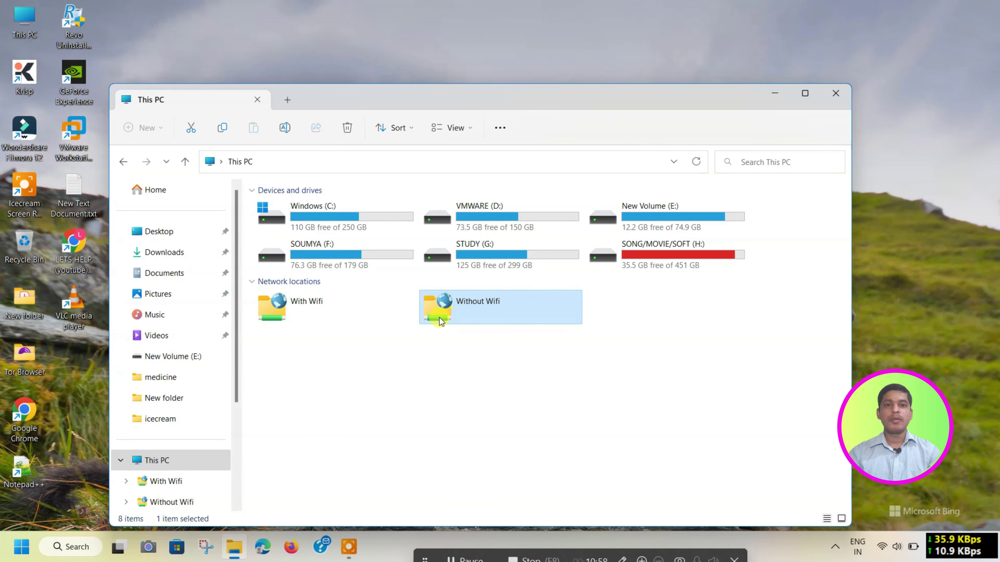
pyautogui.click(352, 323)
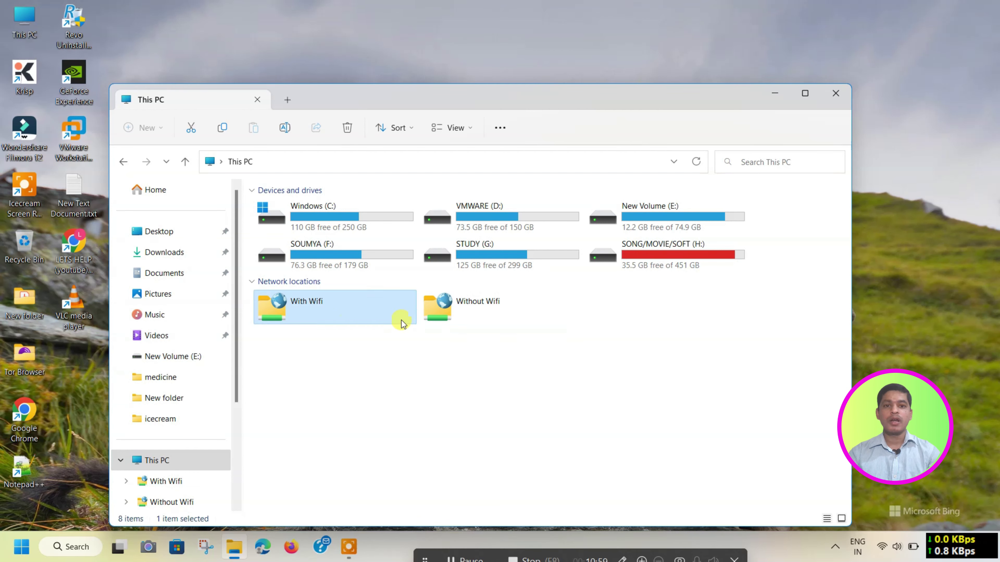
pyautogui.click(452, 313)
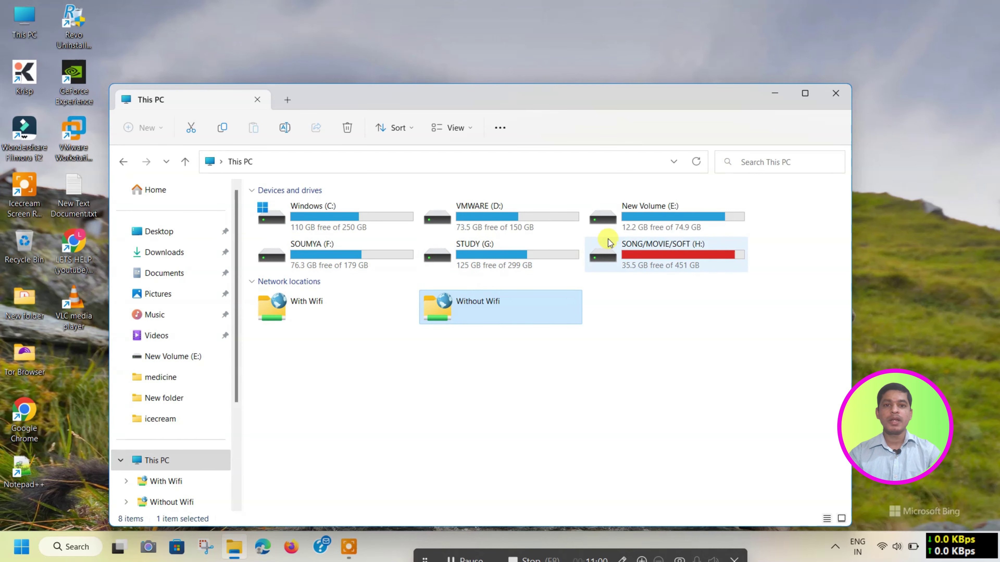
# - Close the This PC window and refresh the desktop
pyautogui.click(831, 101)
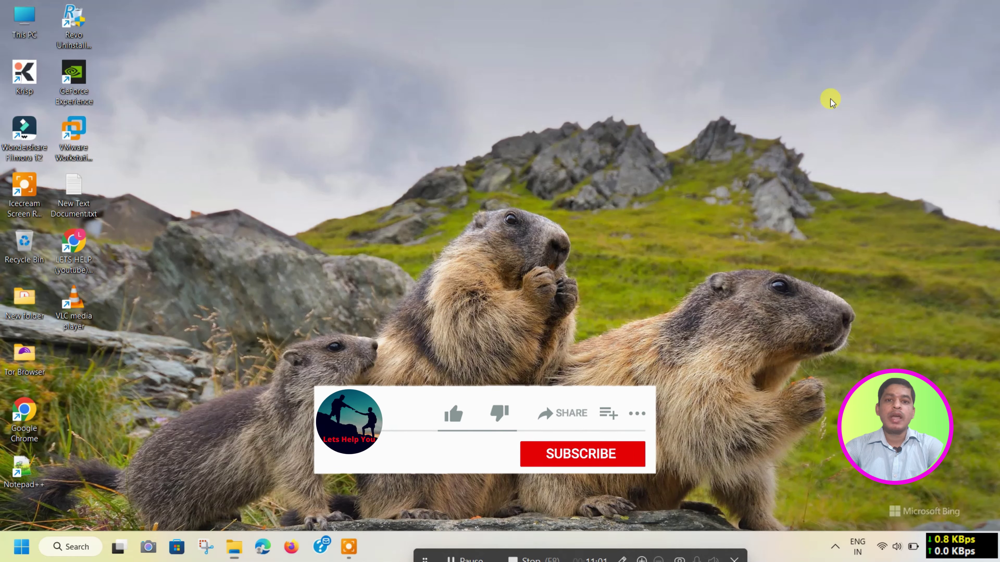
pyautogui.rightClick(615, 112)
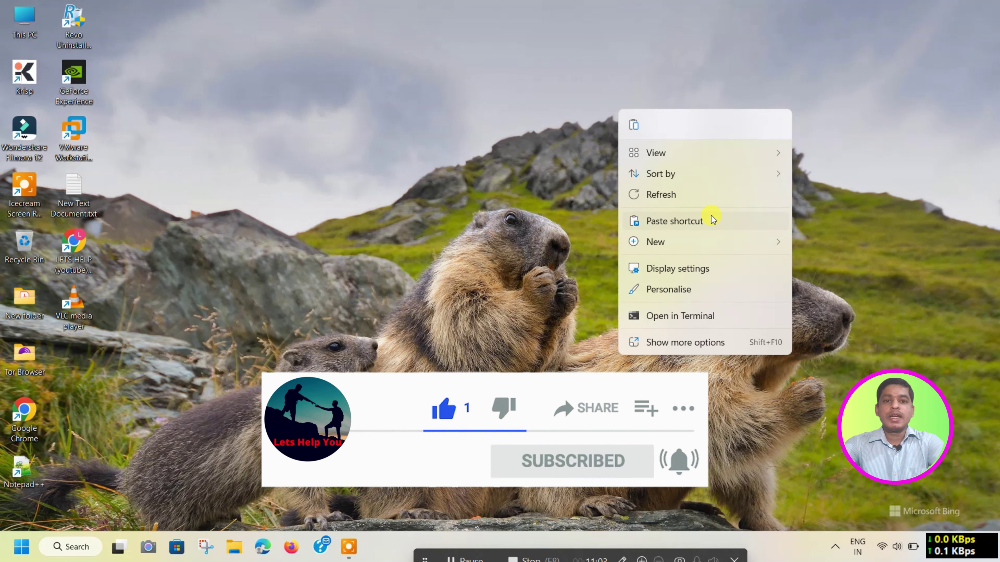
pyautogui.click(702, 202)
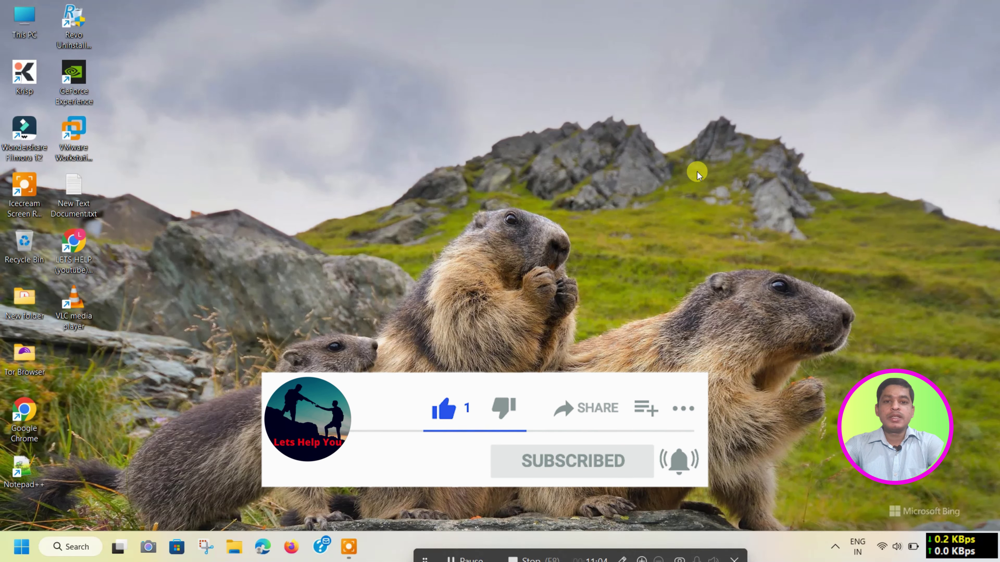
pyautogui.rightClick(576, 174)
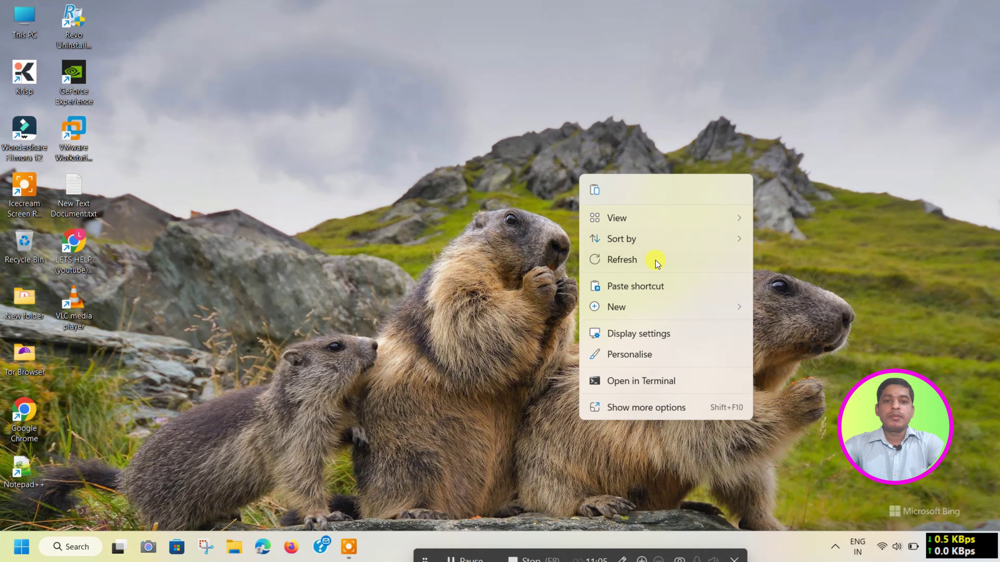